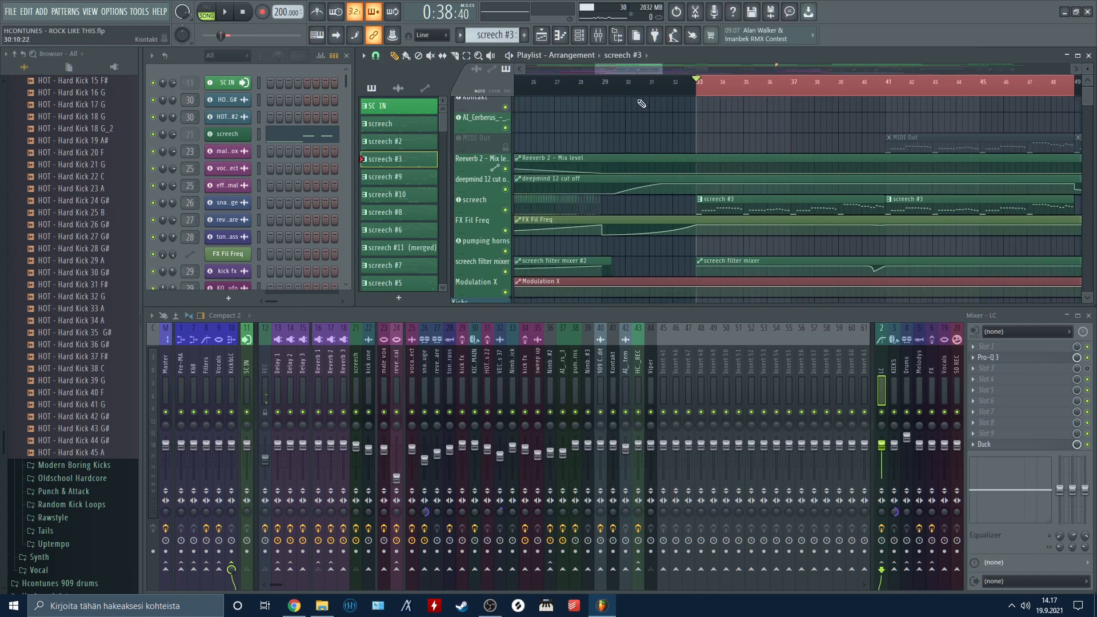
Play the song in the playlist from bar 29, just ahead of the screech section.
click(604, 81)
scroll(603, 81, up, 1)
scroll(605, 82, down, 1)
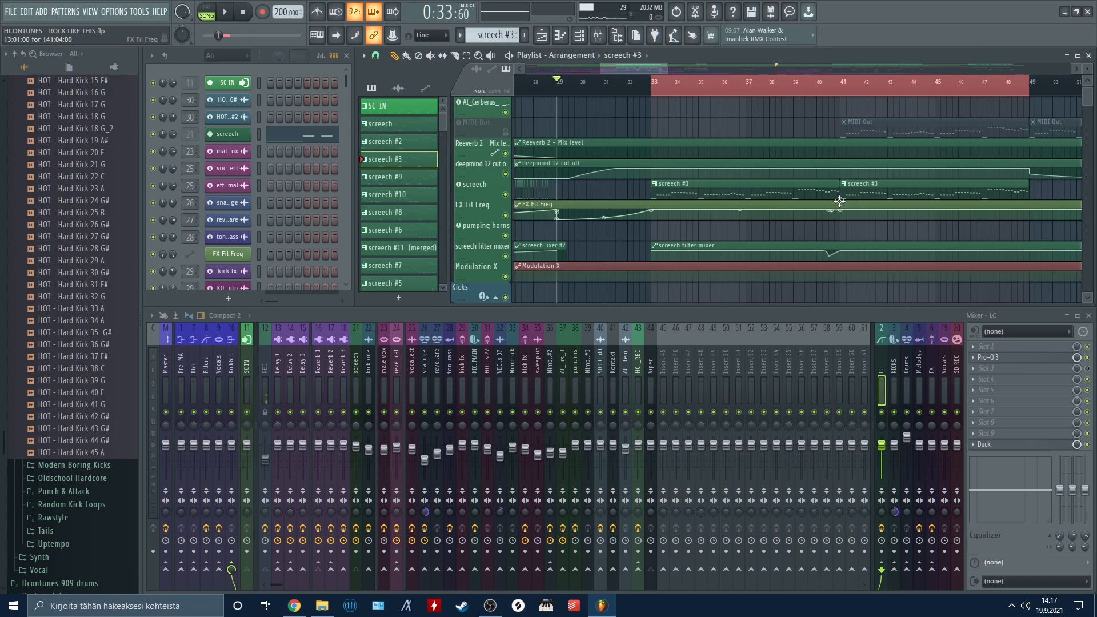
drag(742, 200, 688, 130)
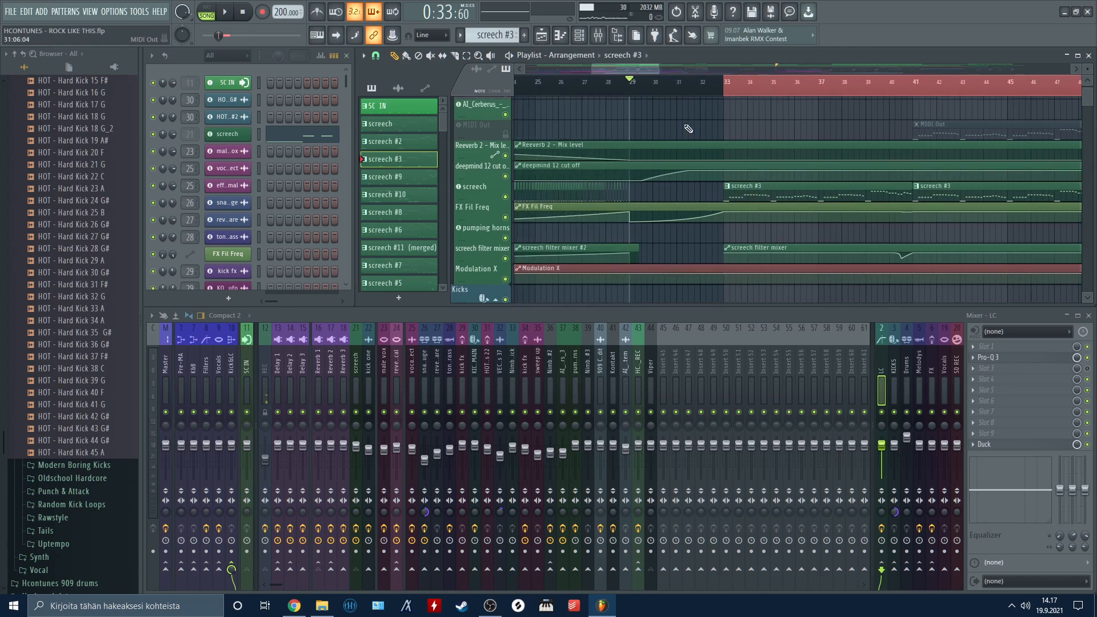
key(space)
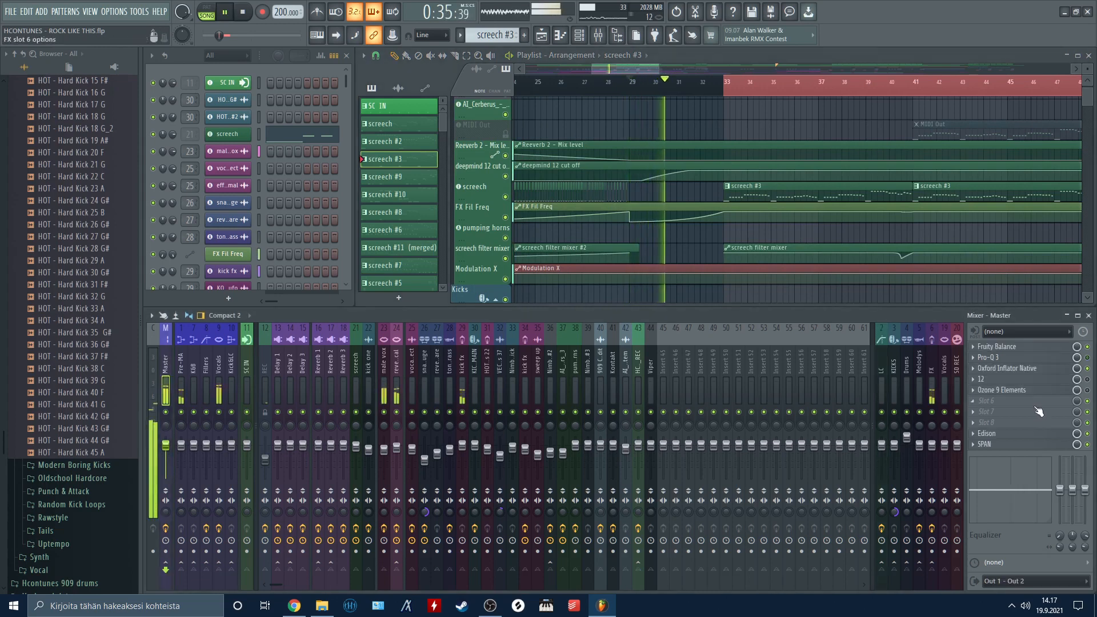
Lower the output gain of Oxford Inflator on the Master track to -1.92 dB and close the plugin.
click(1006, 368)
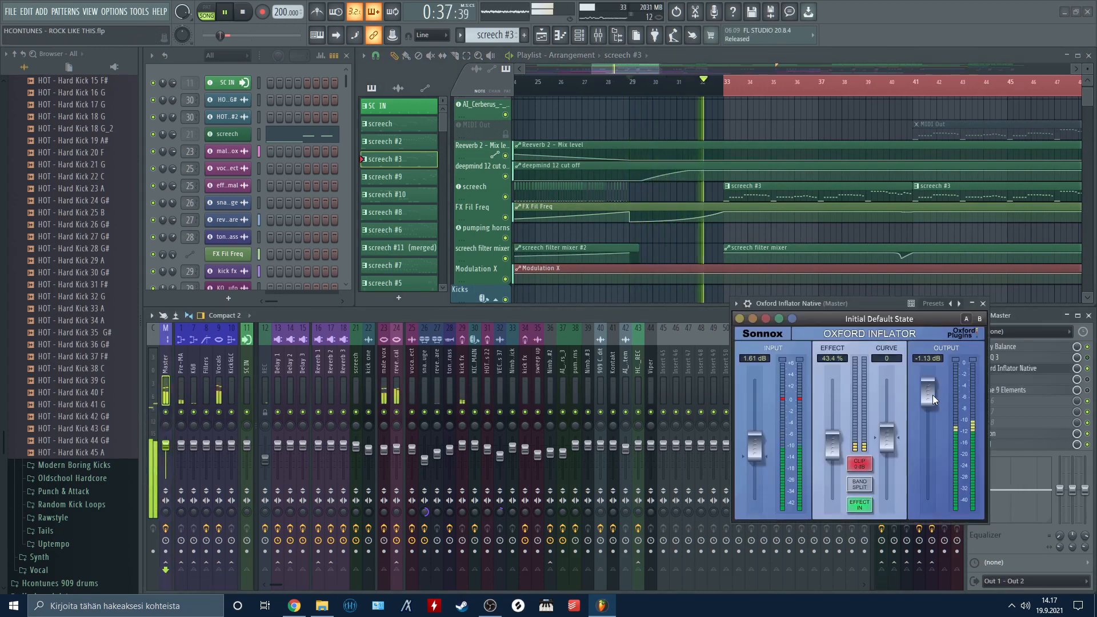
drag(932, 395, 930, 403)
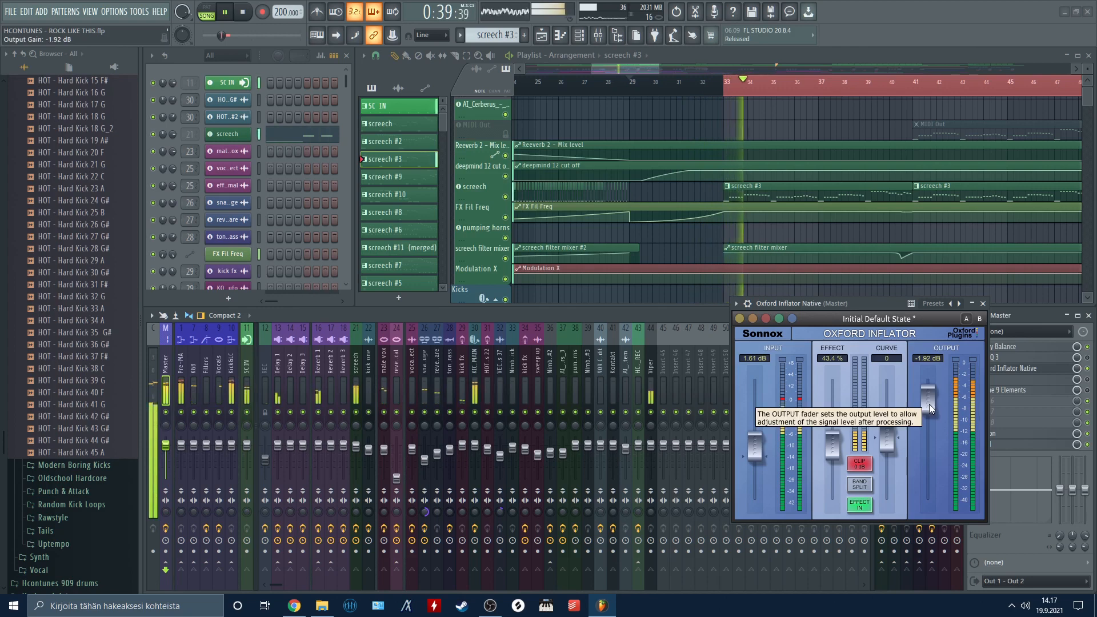
click(982, 304)
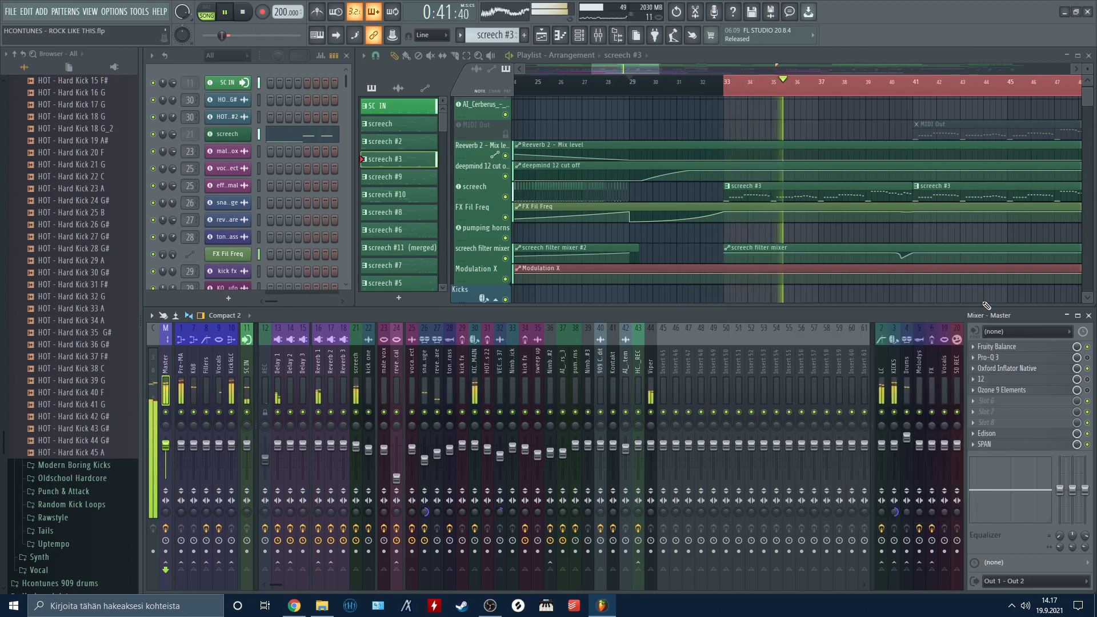
Reset the Master track's stereo separation while the drop plays, and stop the playback.
scroll(882, 260, right, 2)
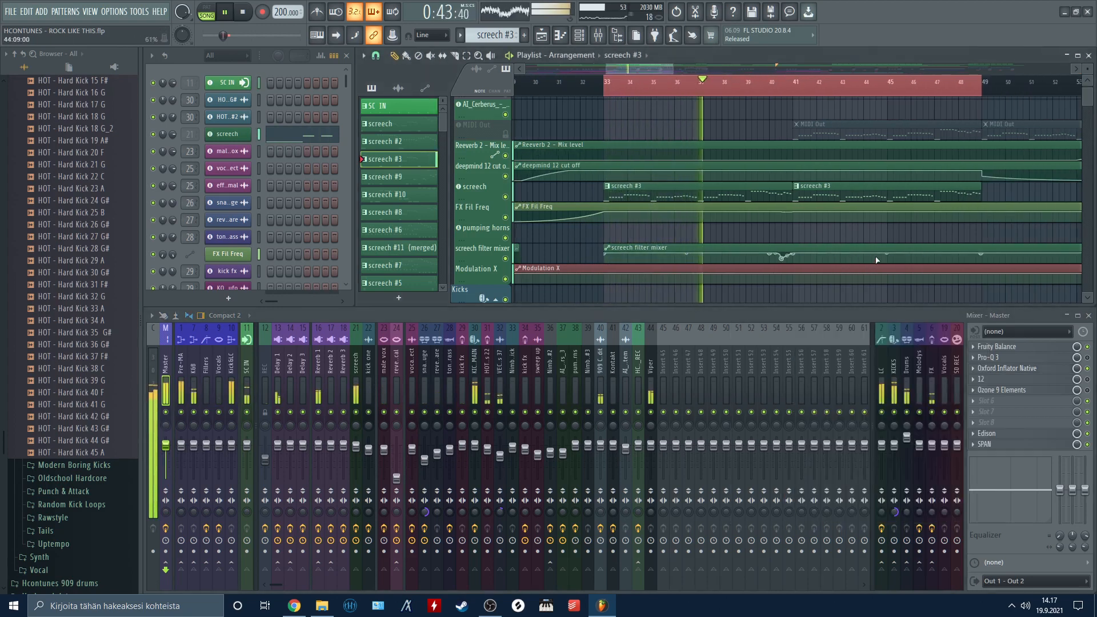
scroll(877, 261, right, 1)
scroll(736, 143, up, 3)
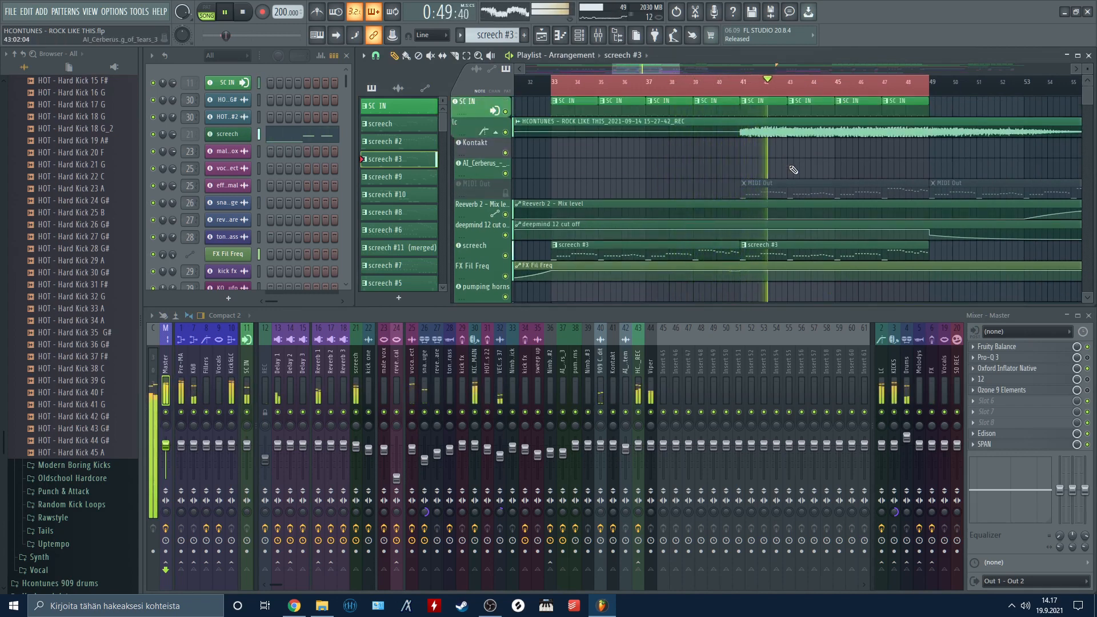
scroll(808, 88, down, 4)
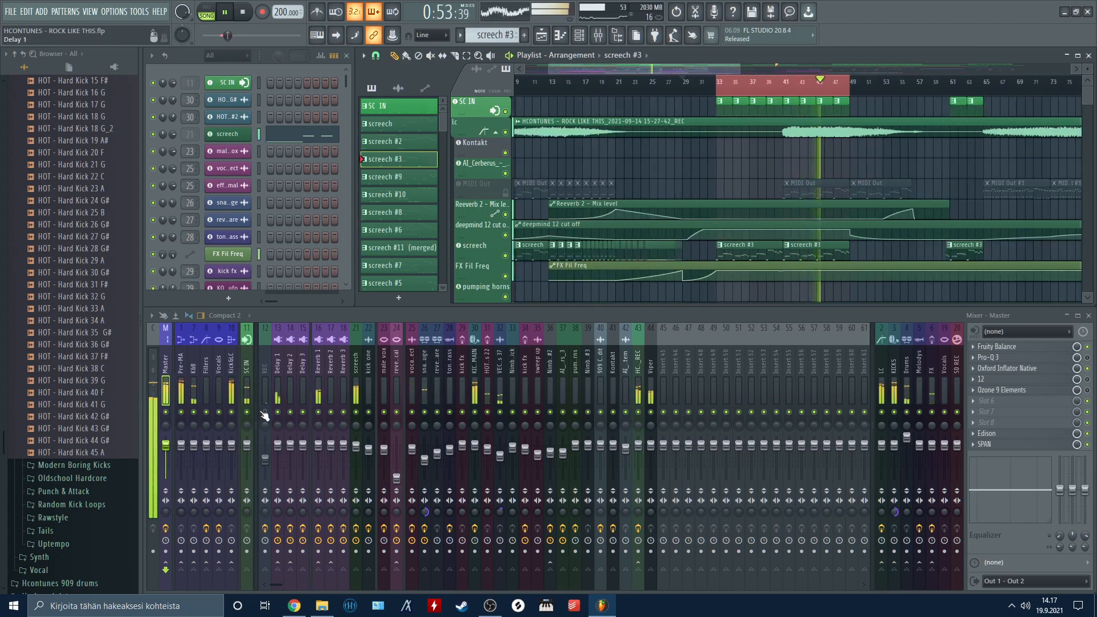
right_click(168, 512)
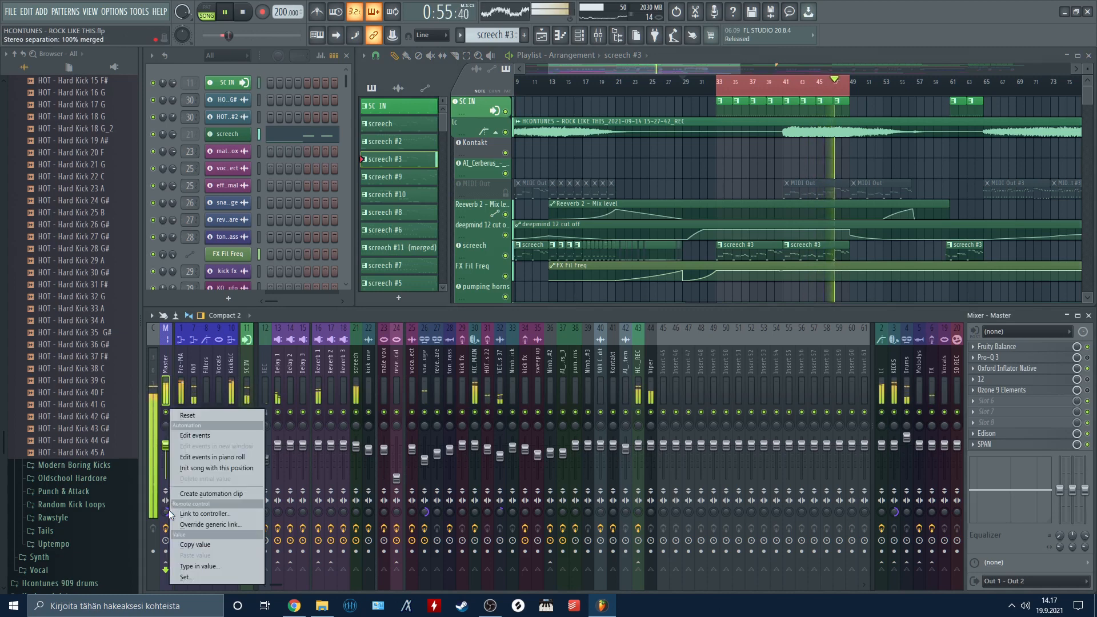
click(198, 416)
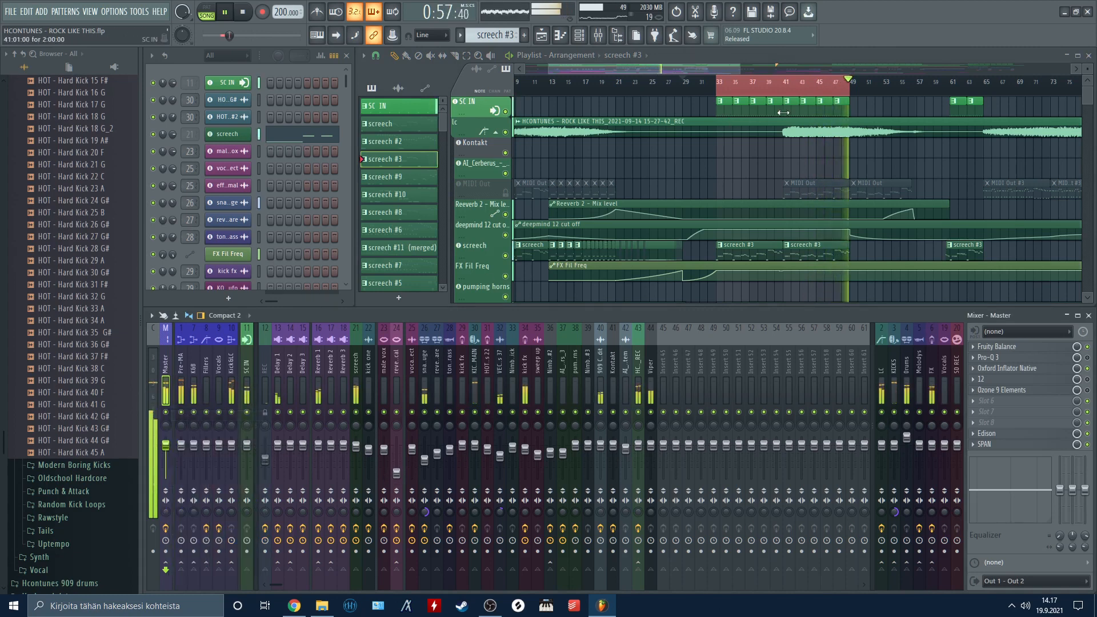
key(space)
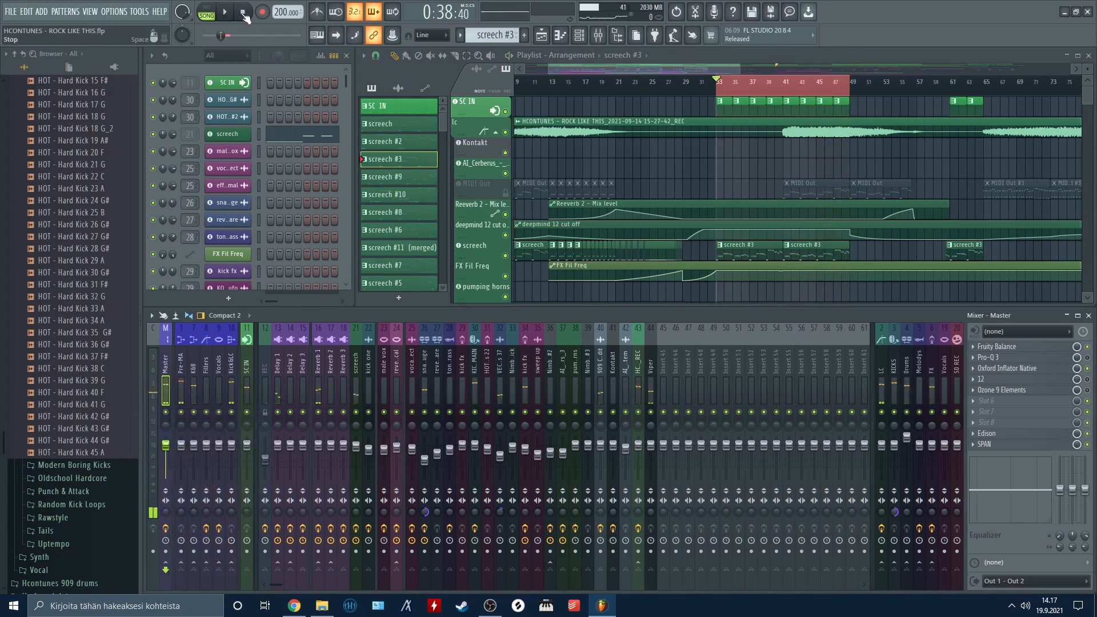
Open the screech channel's notes in a maximized piano roll.
scroll(756, 157, down, 2)
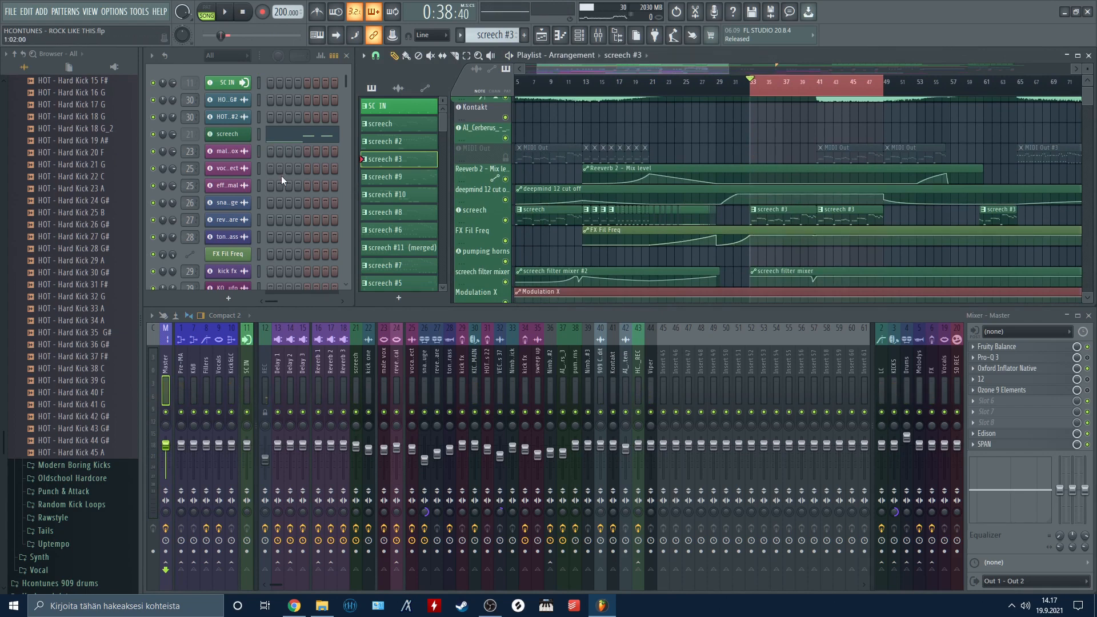
right_click(230, 134)
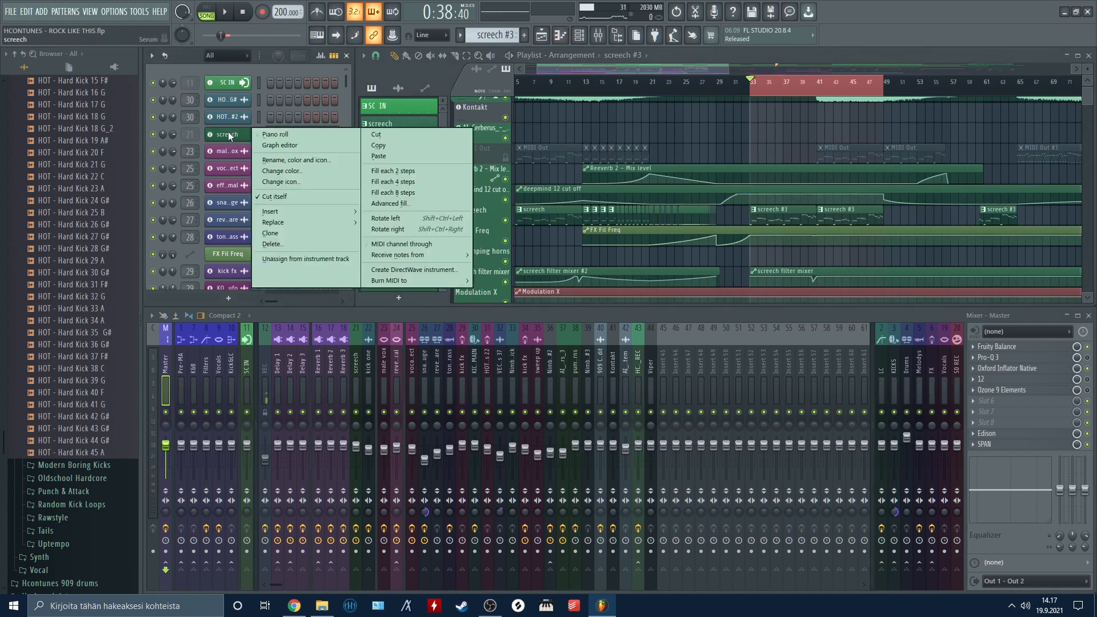
click(368, 135)
double_click(724, 58)
scroll(448, 151, up, 1)
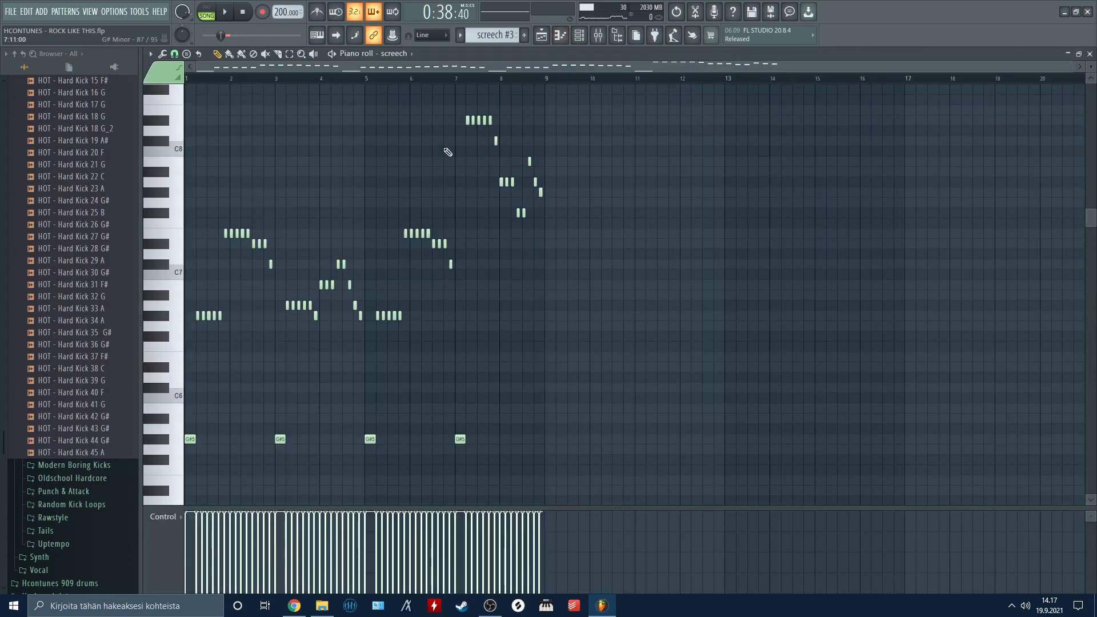
scroll(230, 79, up, 2)
Listen to the screech melody in pattern mode, including from bar 5, then stop playback and restore the piano roll's size.
click(207, 15)
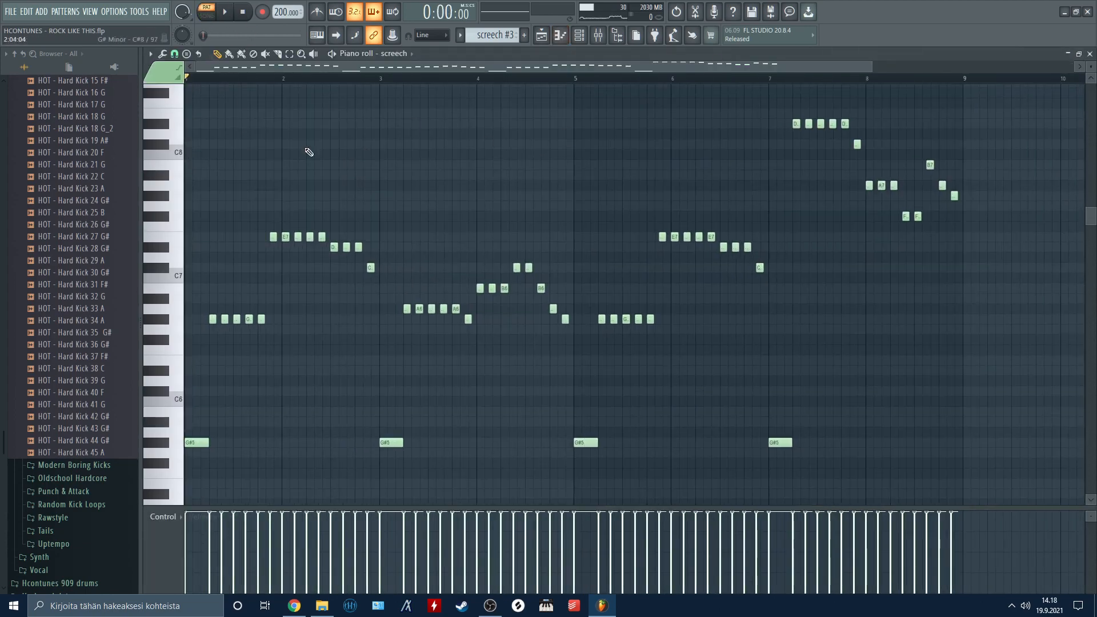
scroll(306, 155, down, 1)
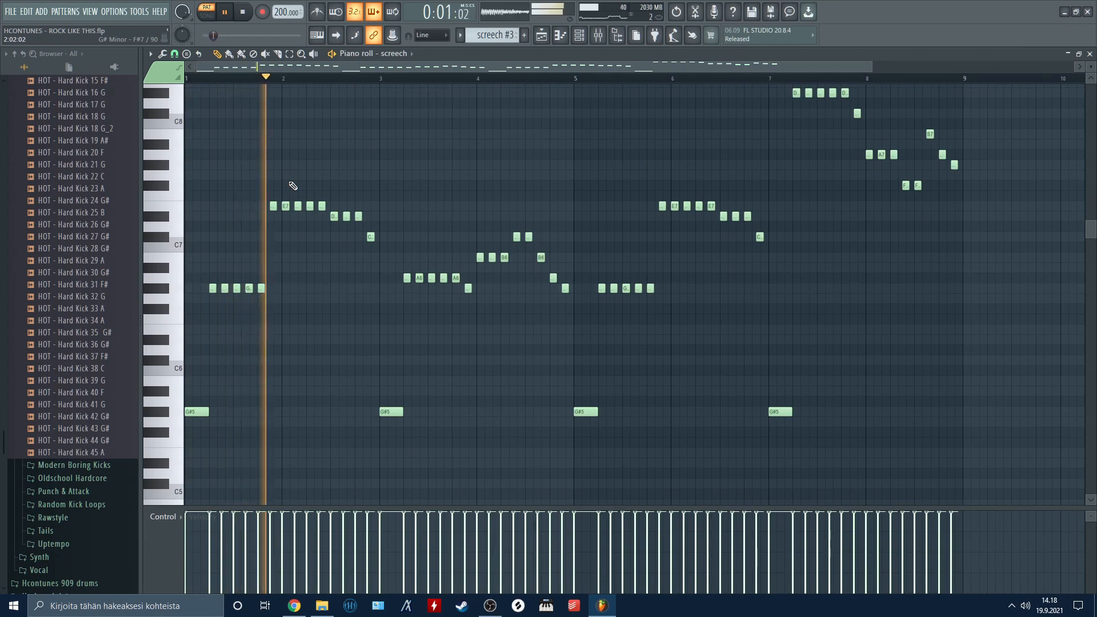
click(541, 38)
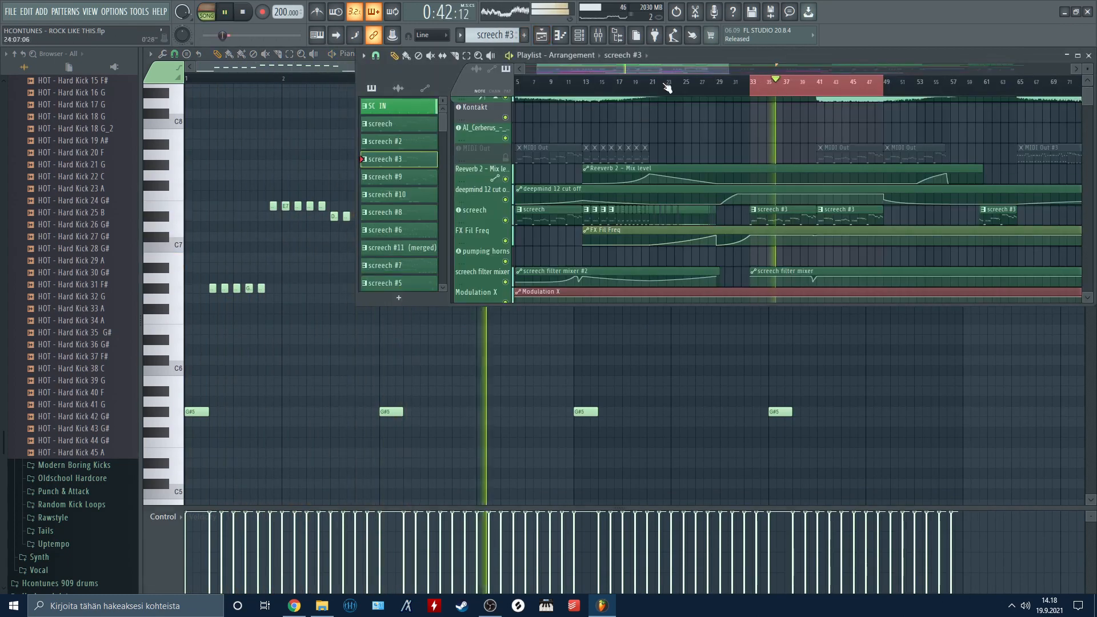
key(F5)
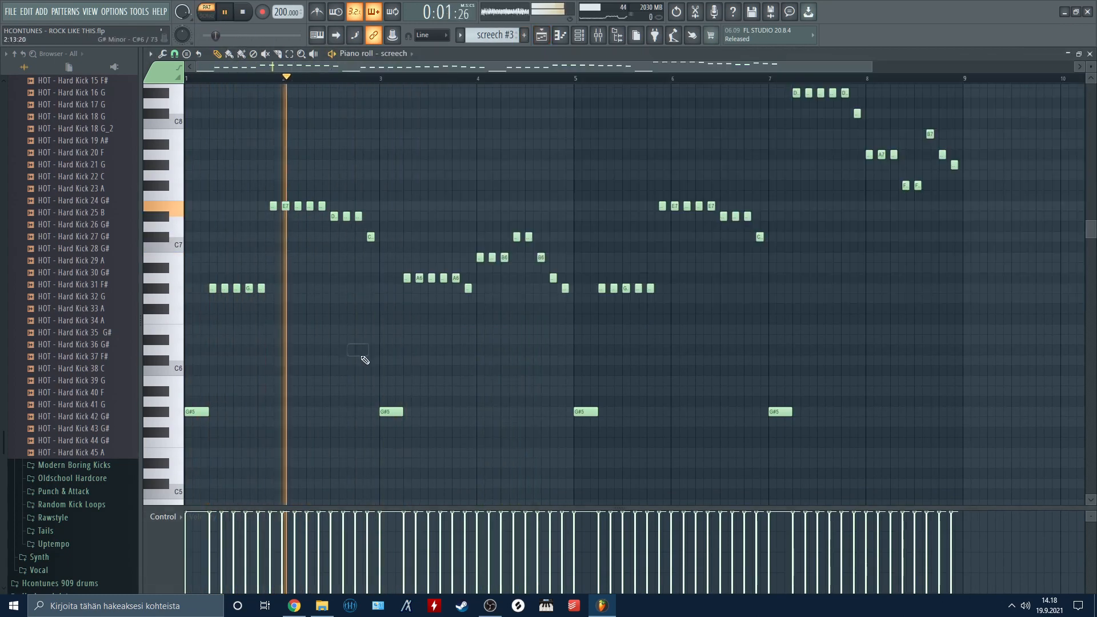
scroll(589, 233, up, 2)
click(584, 78)
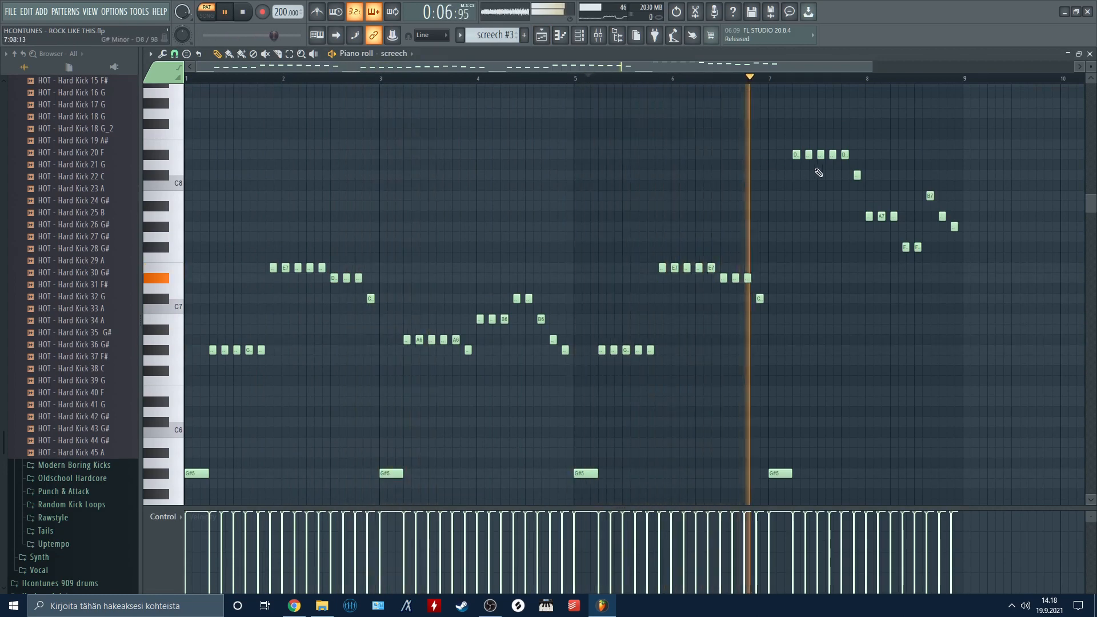
double_click(783, 56)
key(space)
Open the screech channel's Serum synth and examine the LFO 1 modulation shape.
click(228, 134)
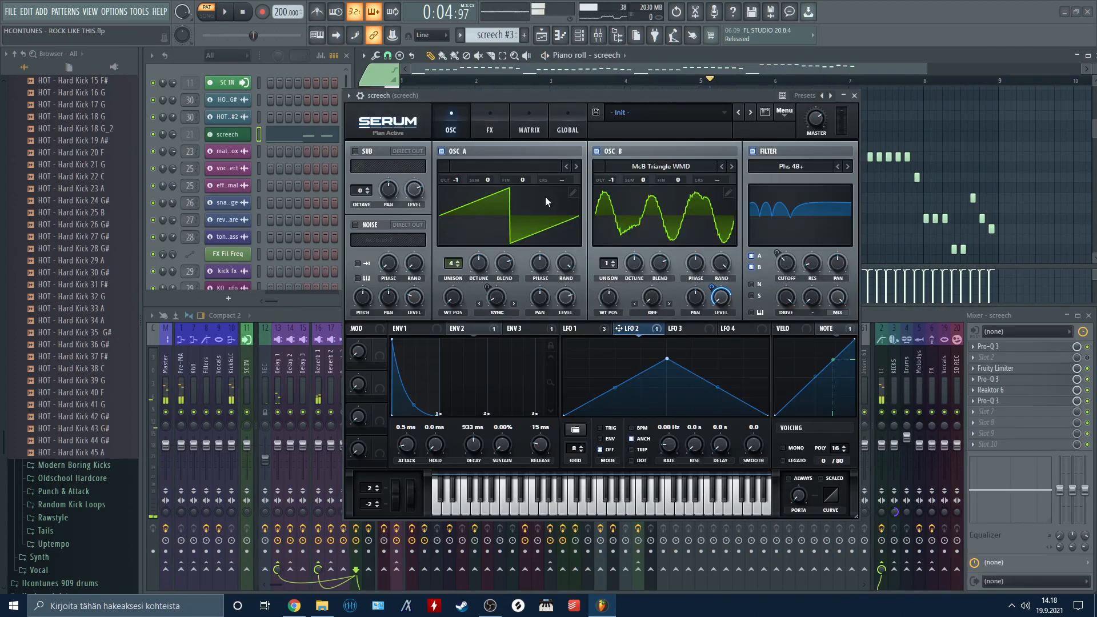
drag(532, 94, 581, 100)
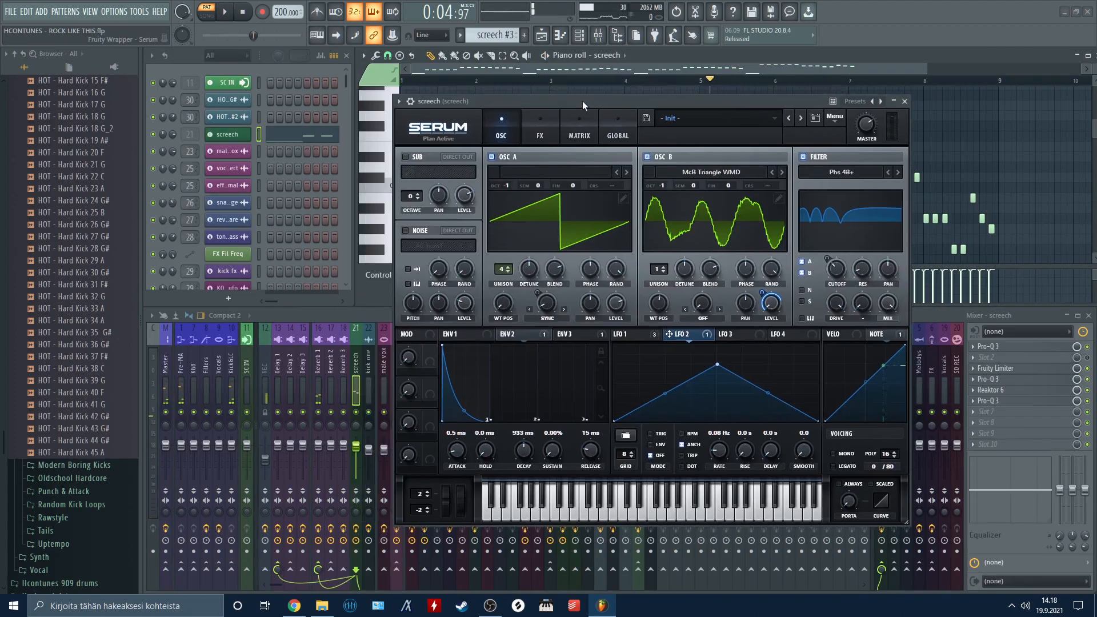
drag(582, 100, 501, 97)
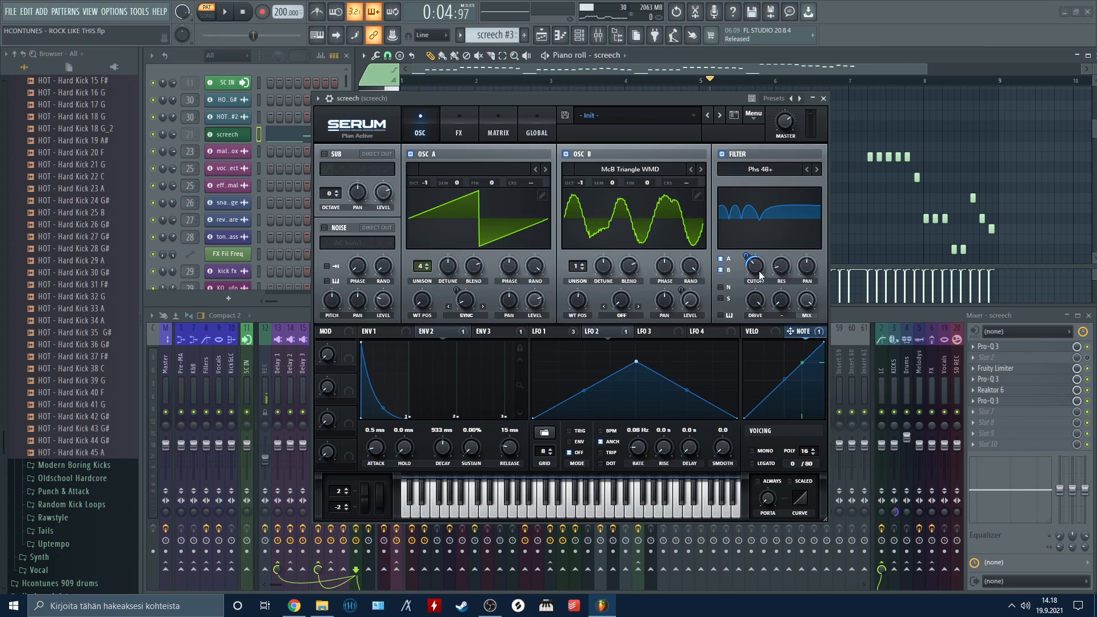
click(548, 333)
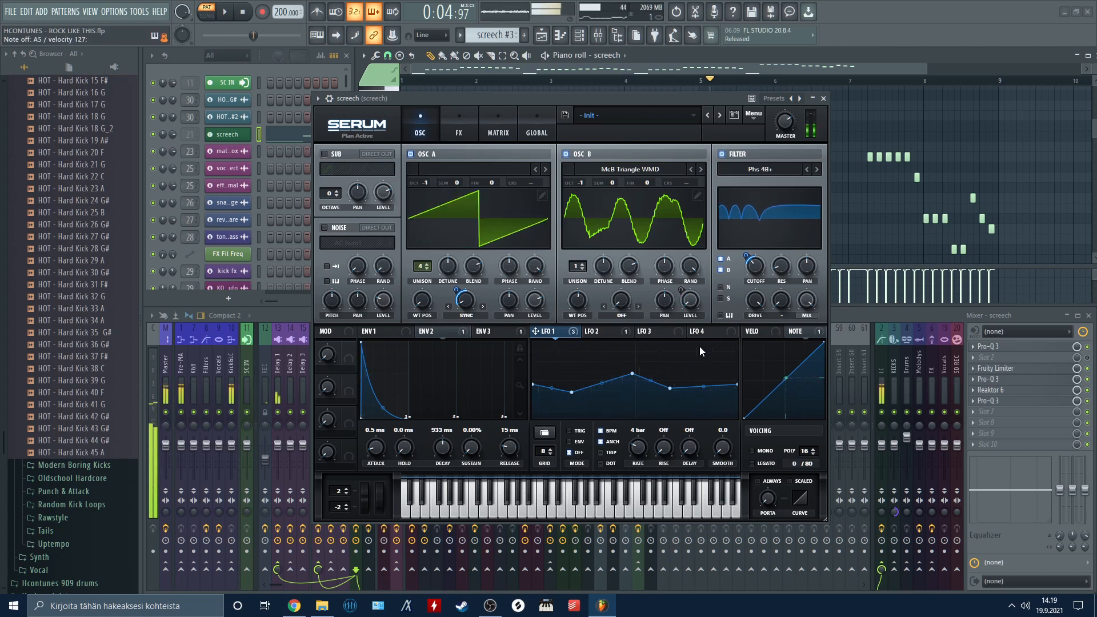
drag(582, 102, 606, 122)
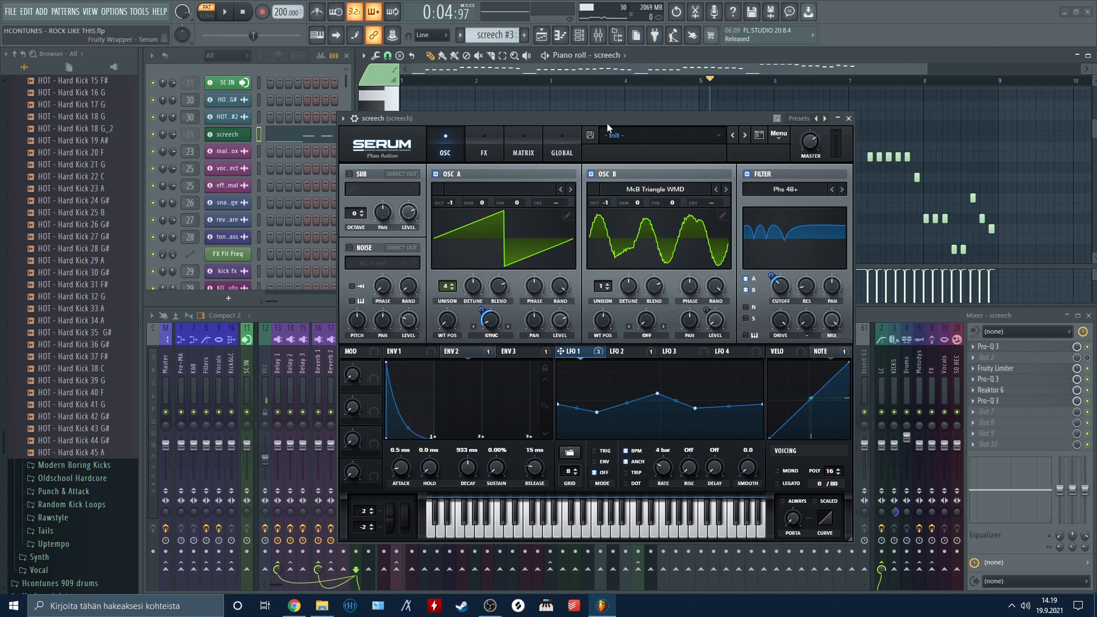
click(481, 150)
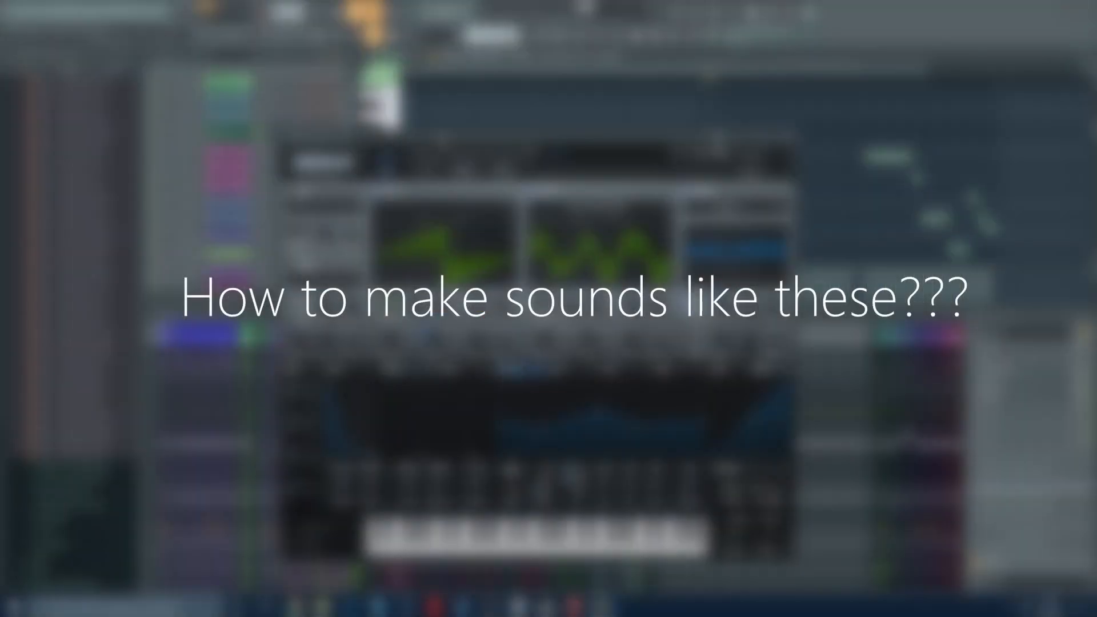
drag(443, 140, 534, 118)
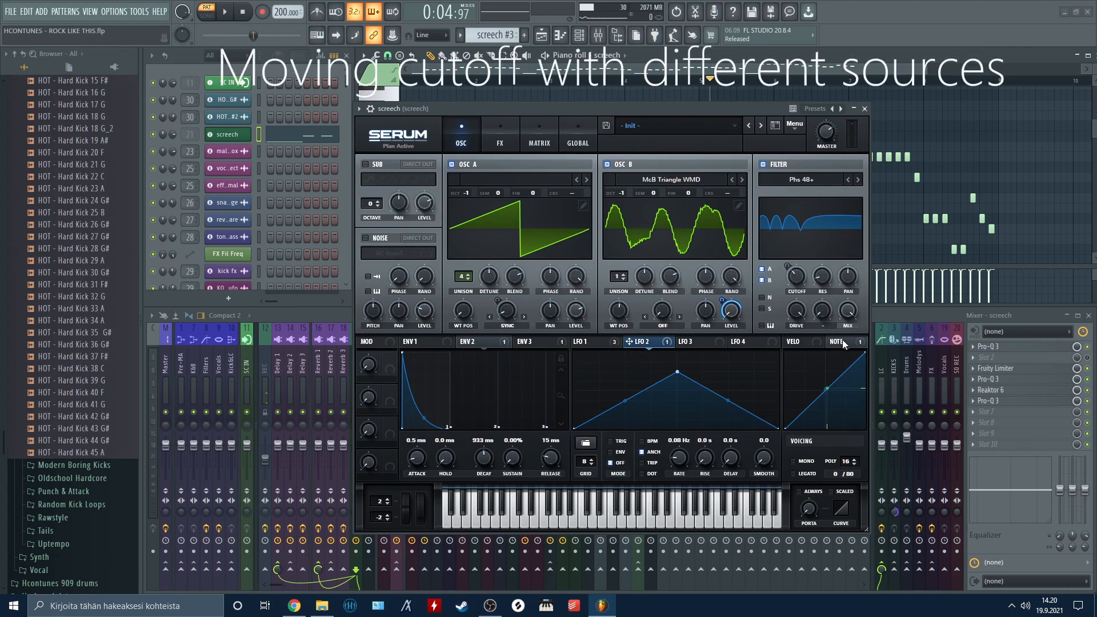
Examine the LFO 1 and Note sources that modulate the filter cutoff in Serum.
click(598, 344)
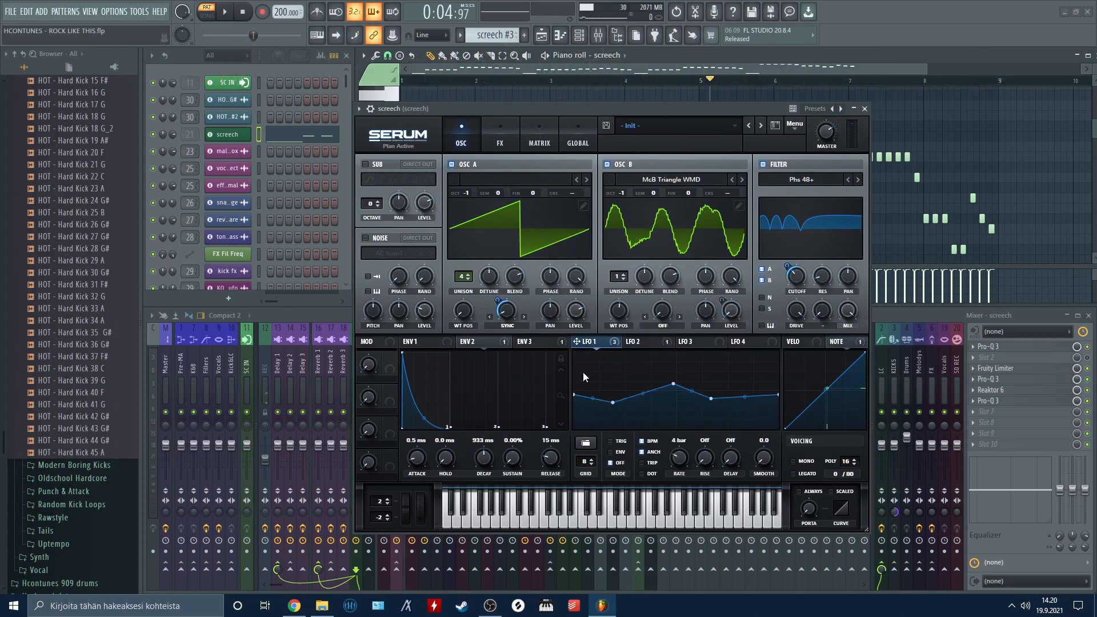
click(845, 344)
click(577, 344)
mouse_move(591, 352)
drag(609, 345, 526, 319)
Examine Env 3 and its master tuning assignment in Serum's modulation matrix.
click(543, 344)
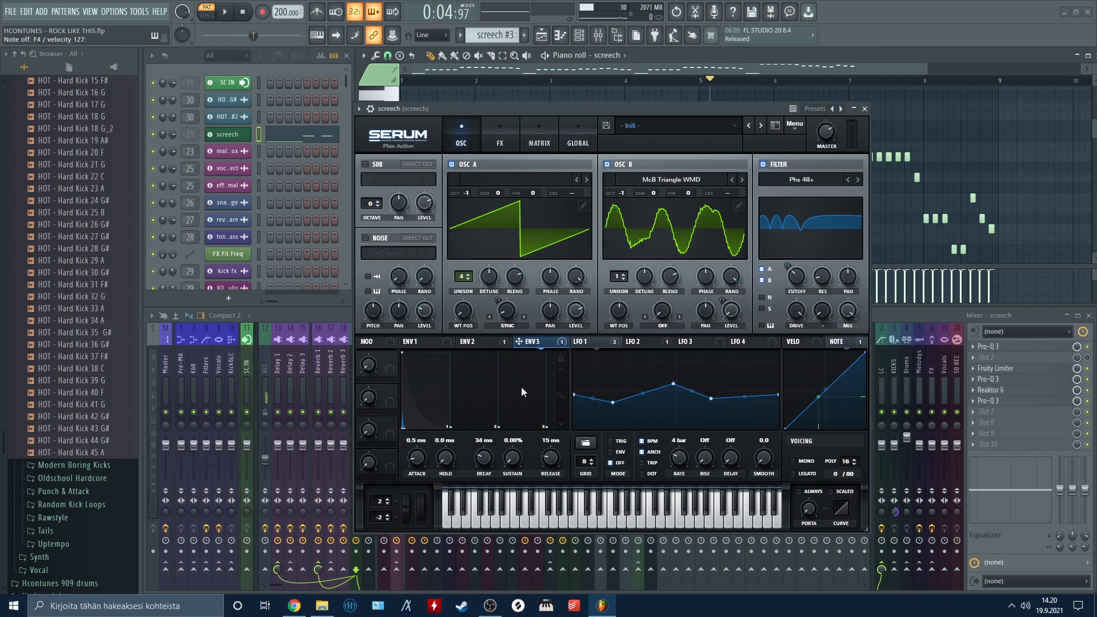
click(539, 136)
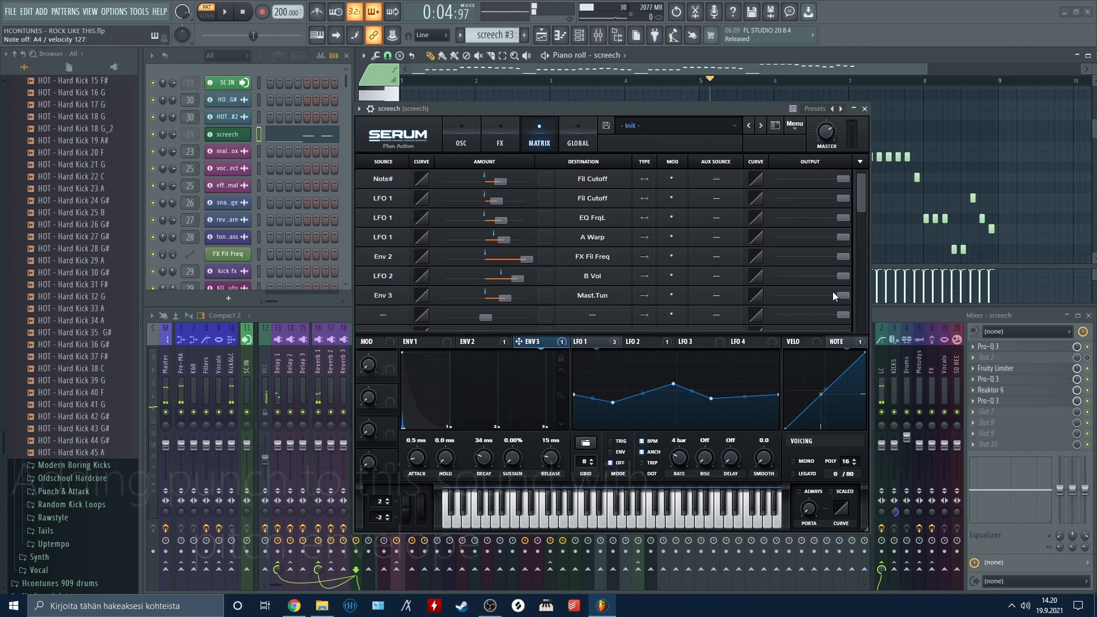
drag(840, 294, 688, 300)
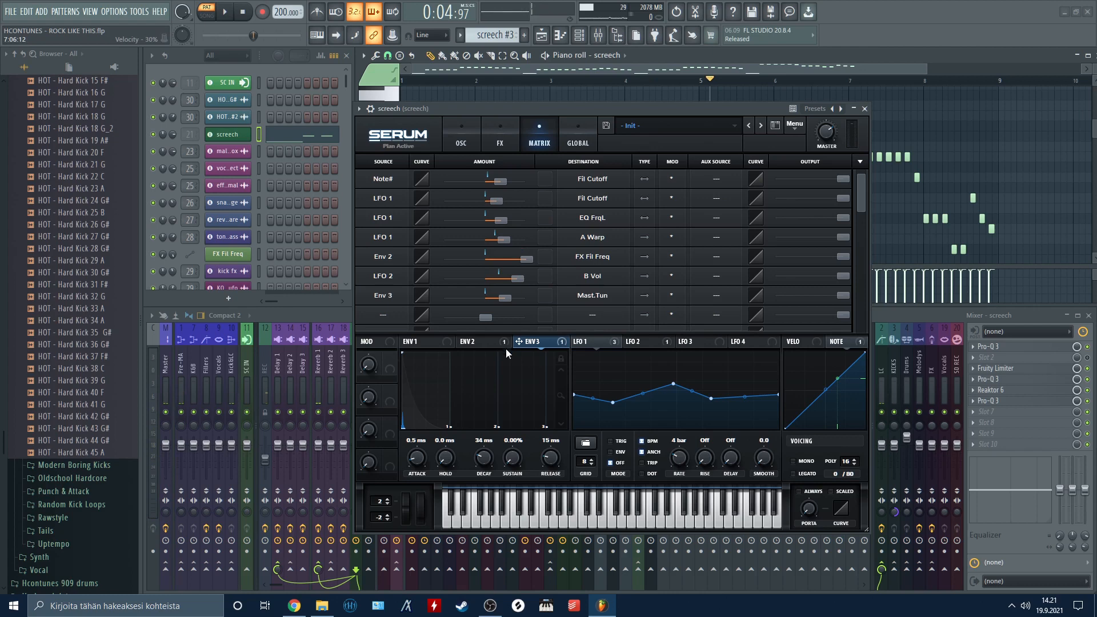
Examine Env 2 and the cutoff it modulates on the MG Low 6 filter in Serum's effects rack.
click(488, 344)
click(499, 143)
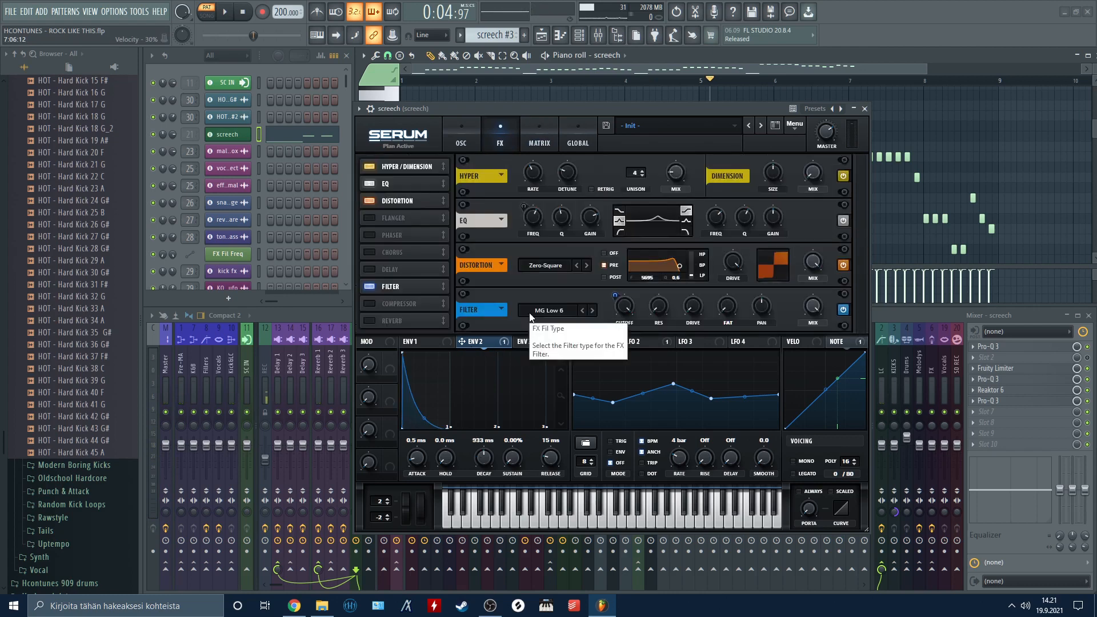
click(461, 138)
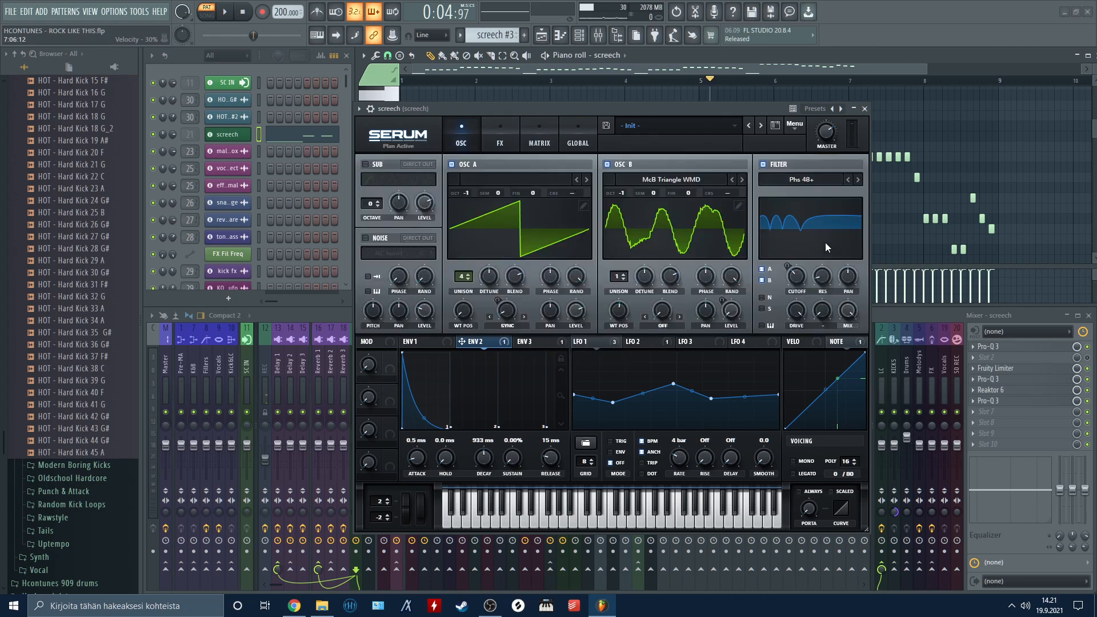
click(500, 142)
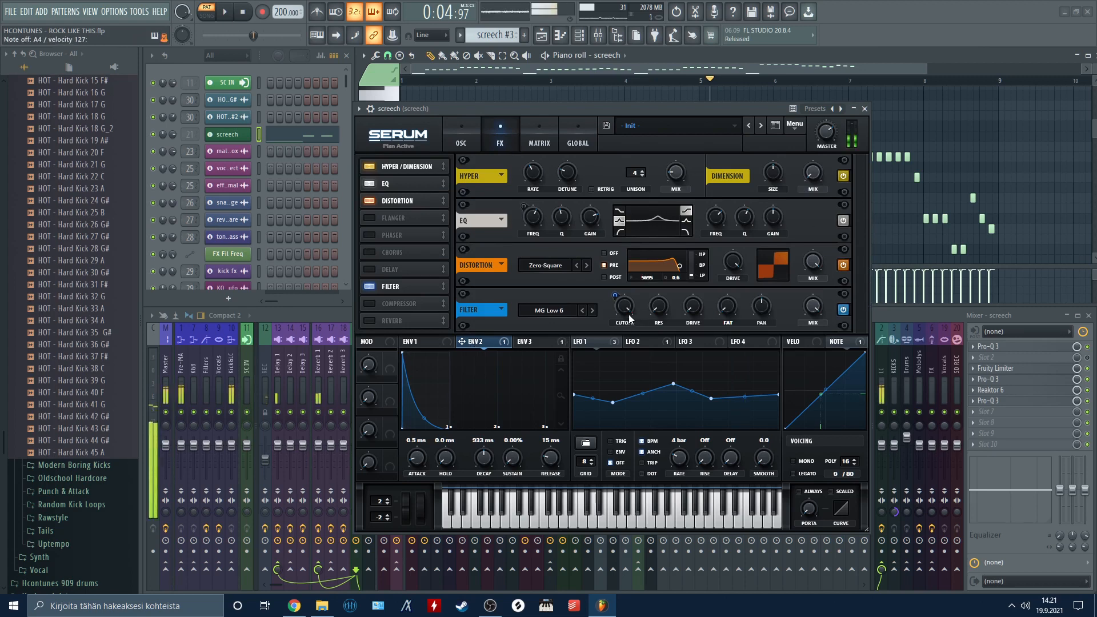
drag(616, 313, 644, 550)
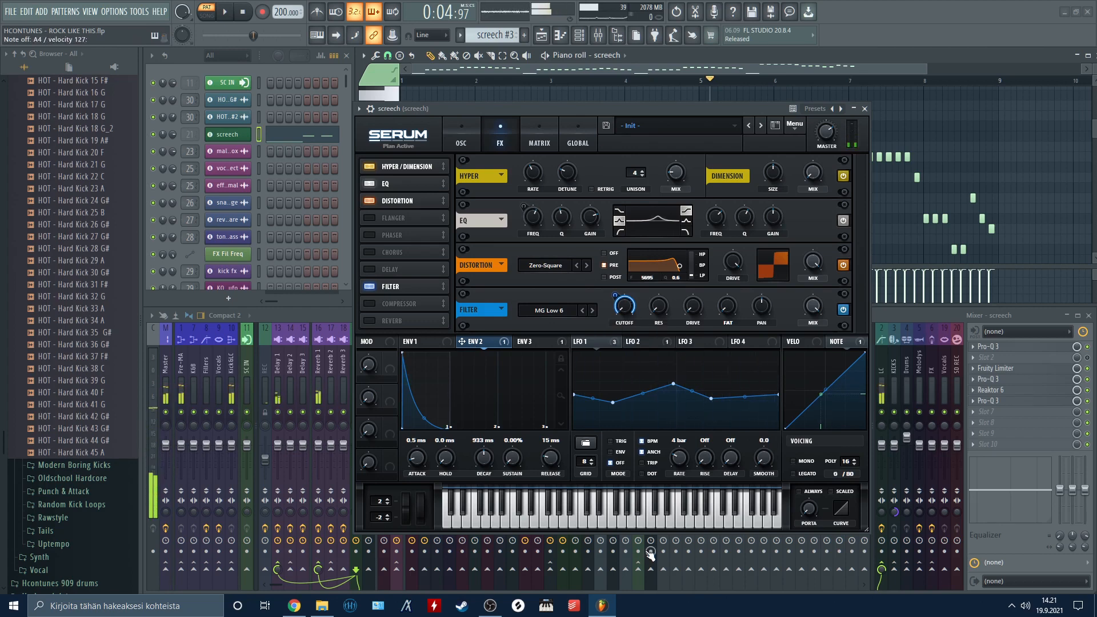
Compare the screech with and without the Zero-Square distortion in Serum's effects rack.
drag(585, 106, 540, 67)
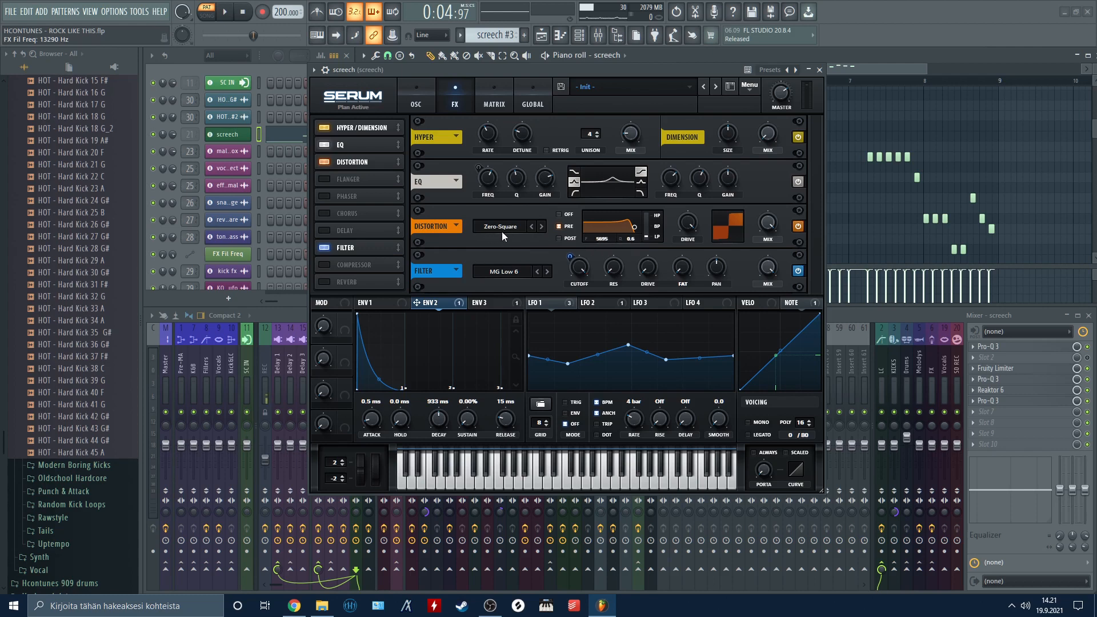
click(800, 225)
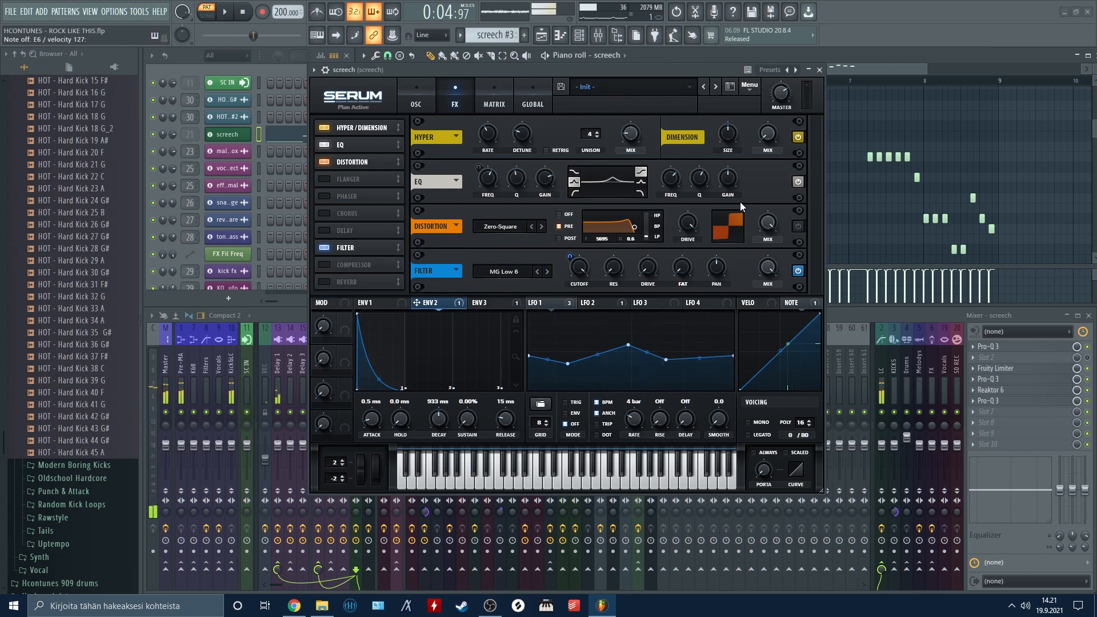
click(799, 225)
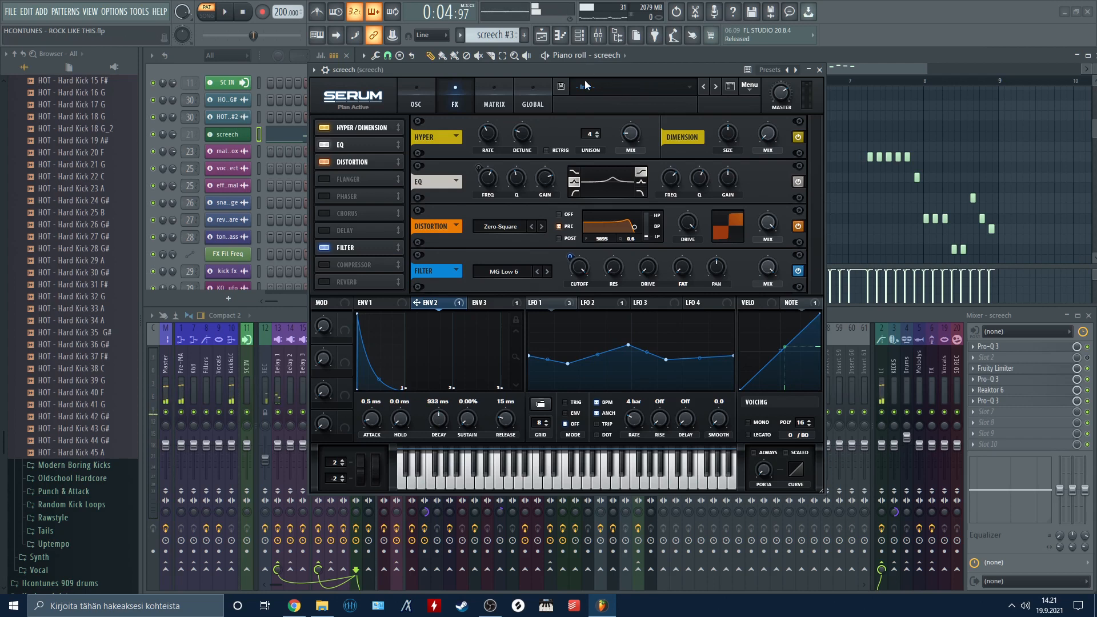
Examine Serum's two oscillators, the Phs 48+ filter and the parameters modulated by LFO 1.
drag(579, 74, 586, 100)
click(425, 131)
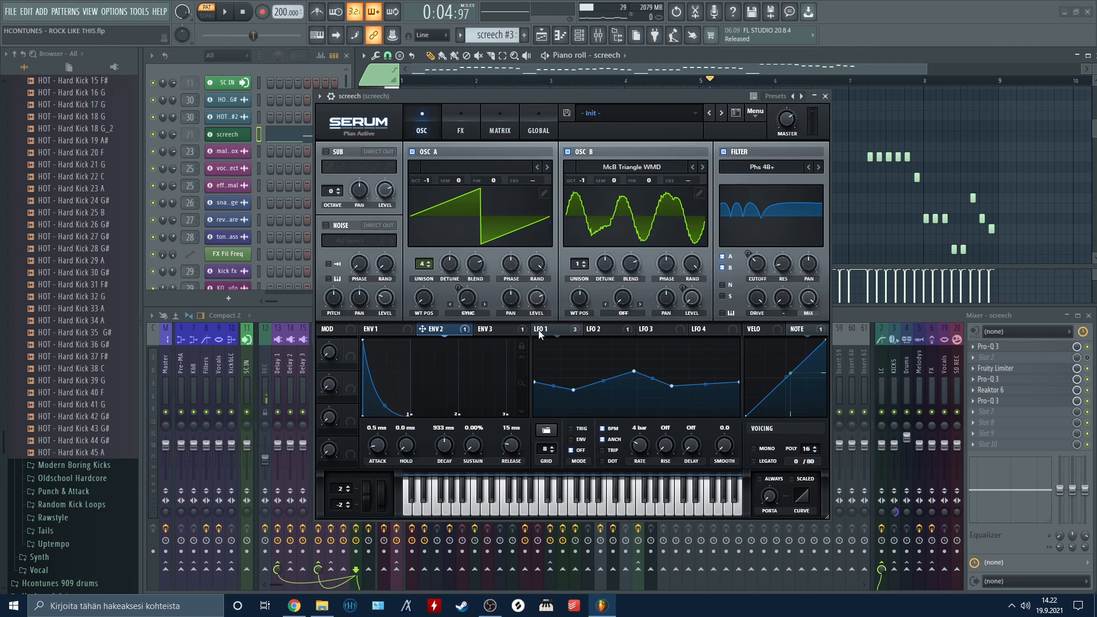
drag(529, 93, 576, 111)
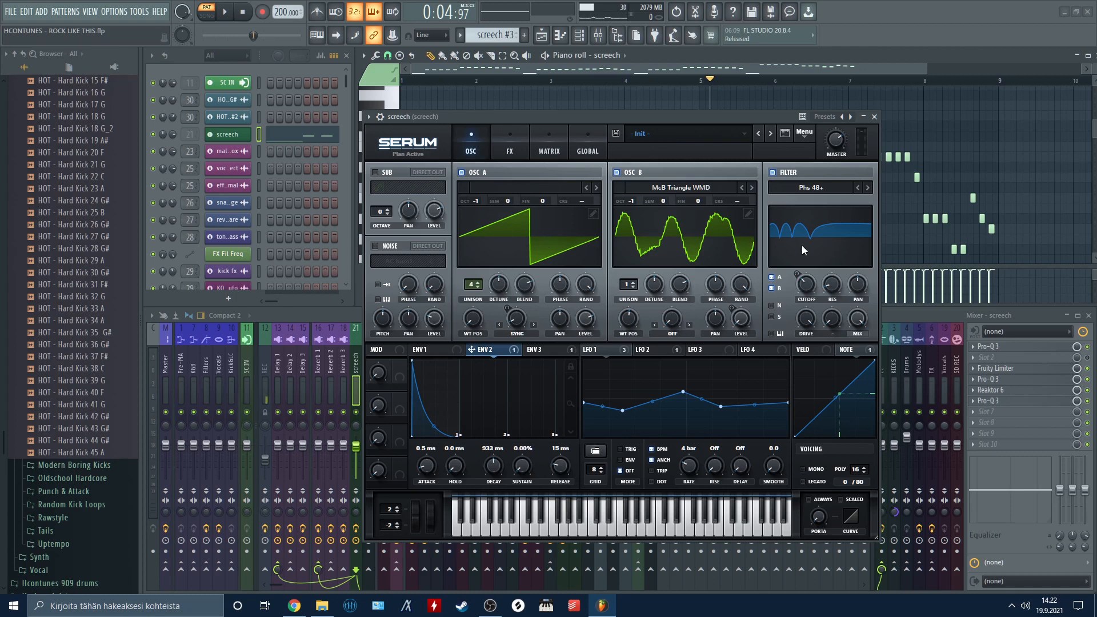
drag(679, 119, 618, 110)
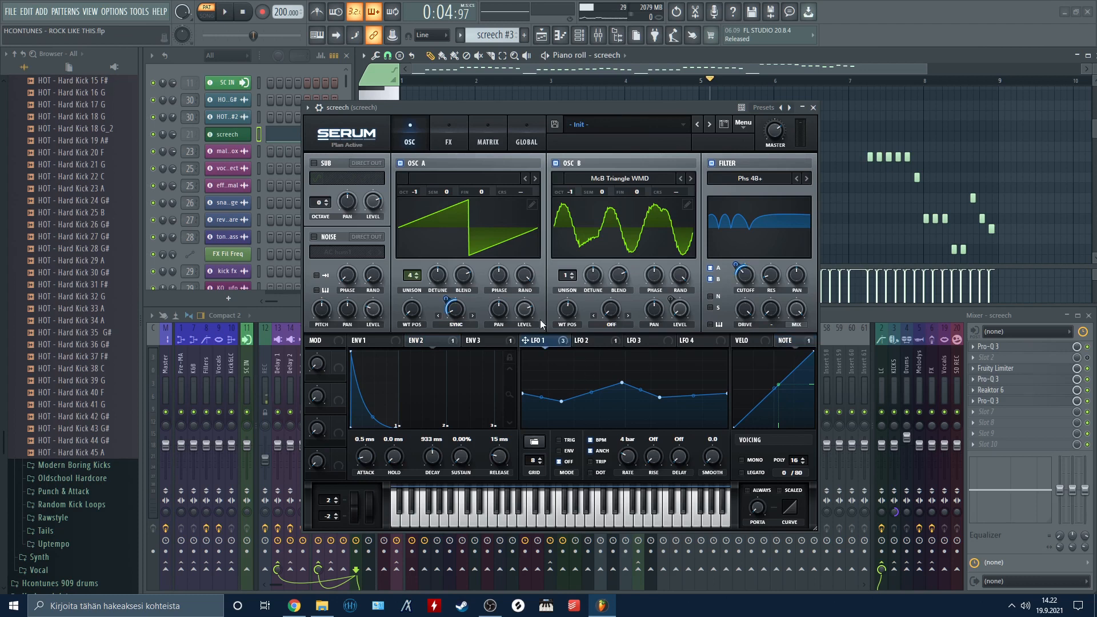
drag(495, 106, 508, 62)
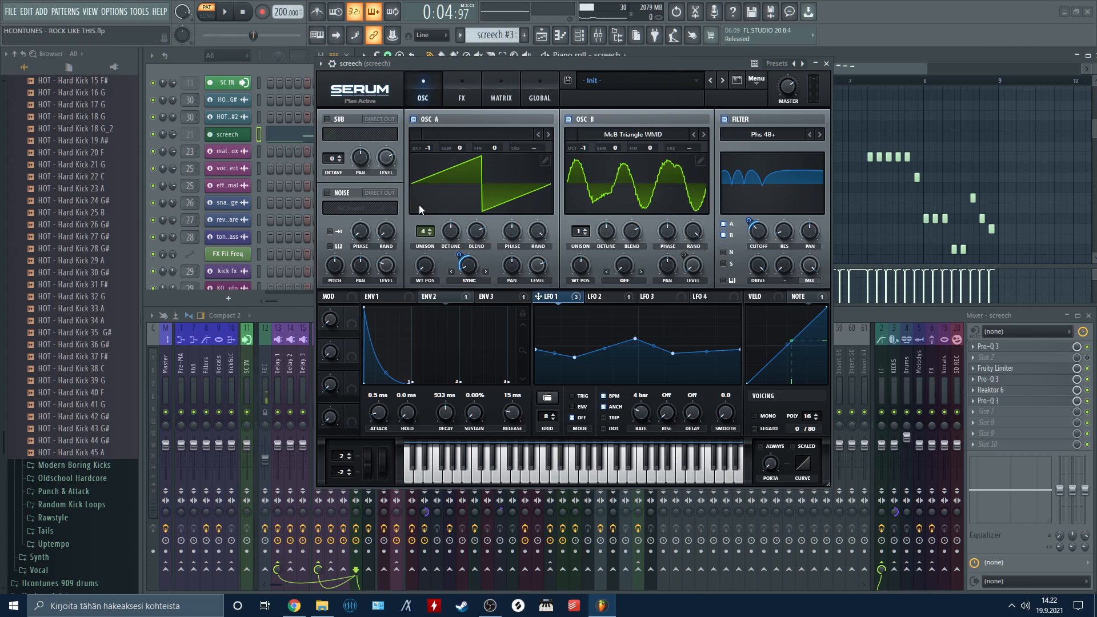
Compare the screech with and without oscillator B, examine LFO 2's modulation of its level, and close Serum.
click(569, 120)
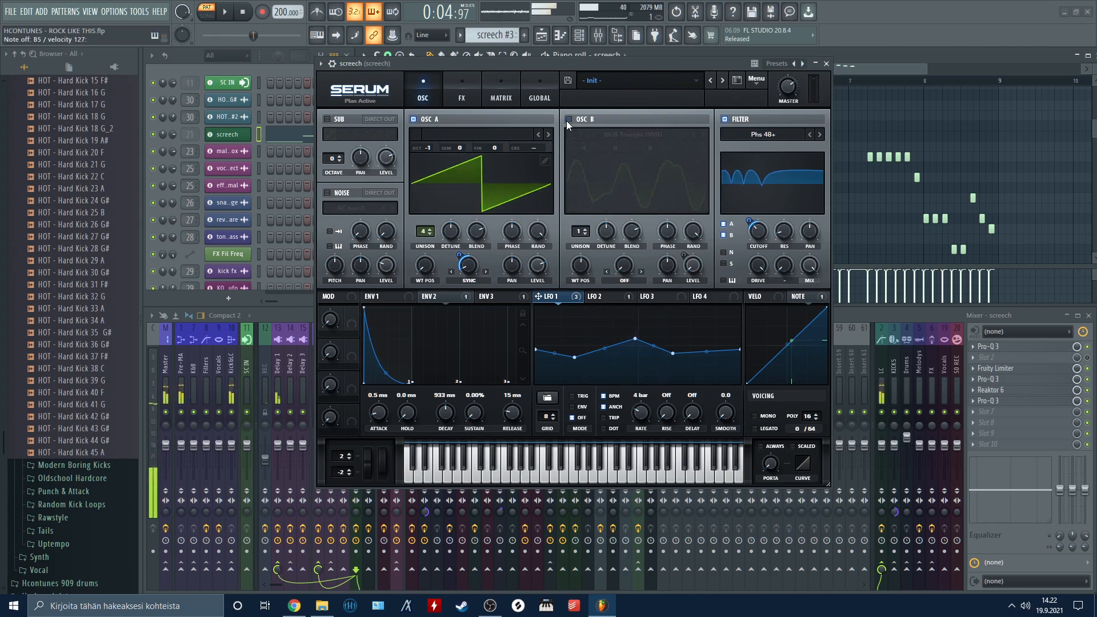
click(567, 120)
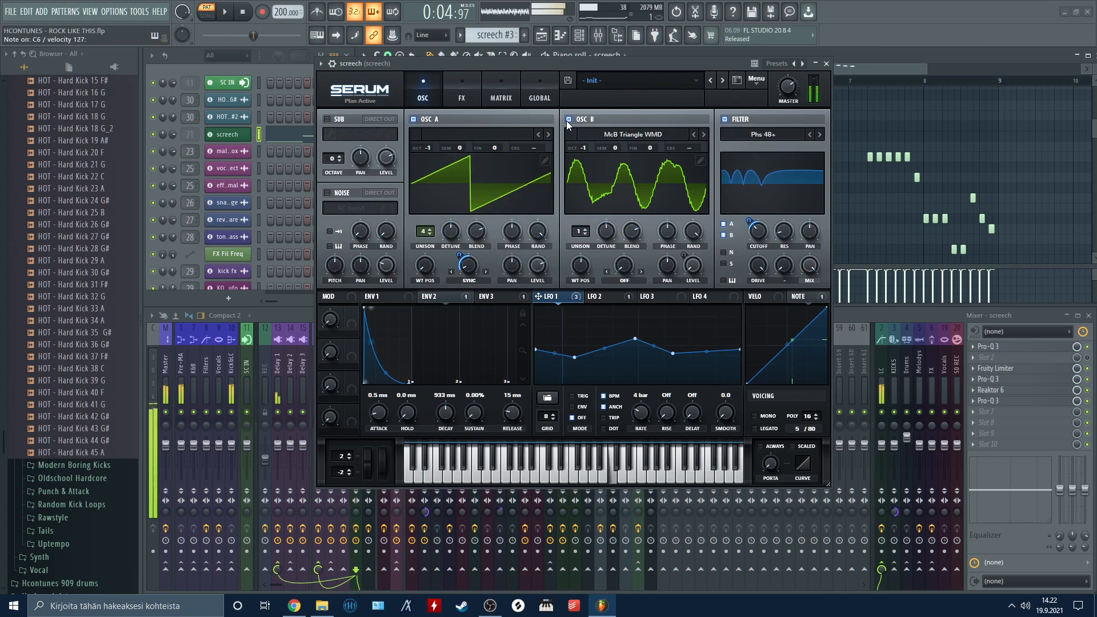
click(595, 297)
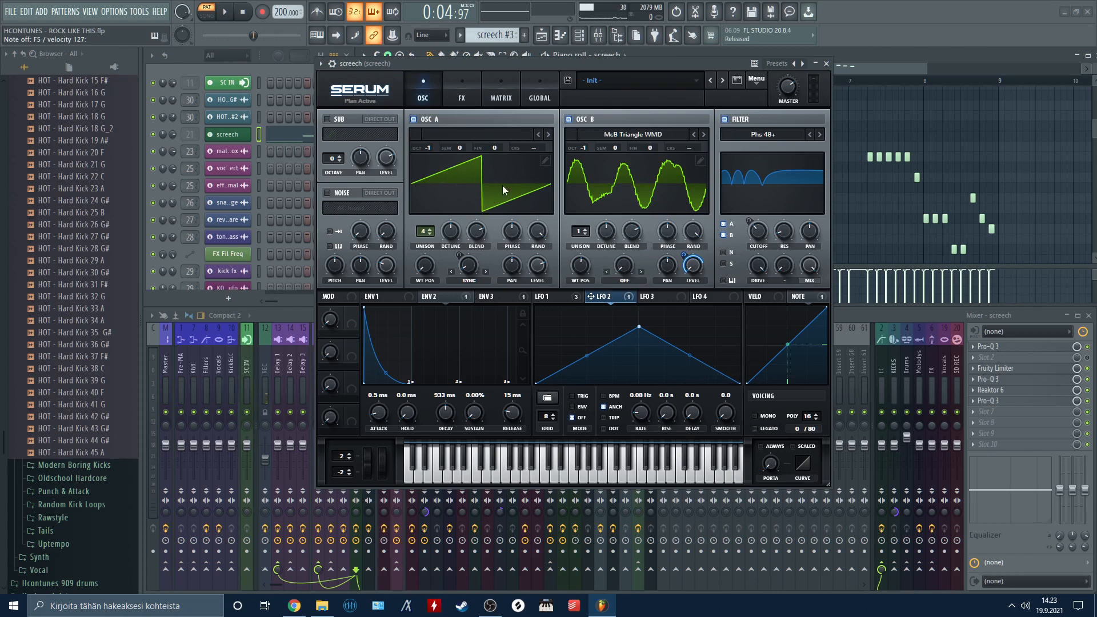
click(462, 99)
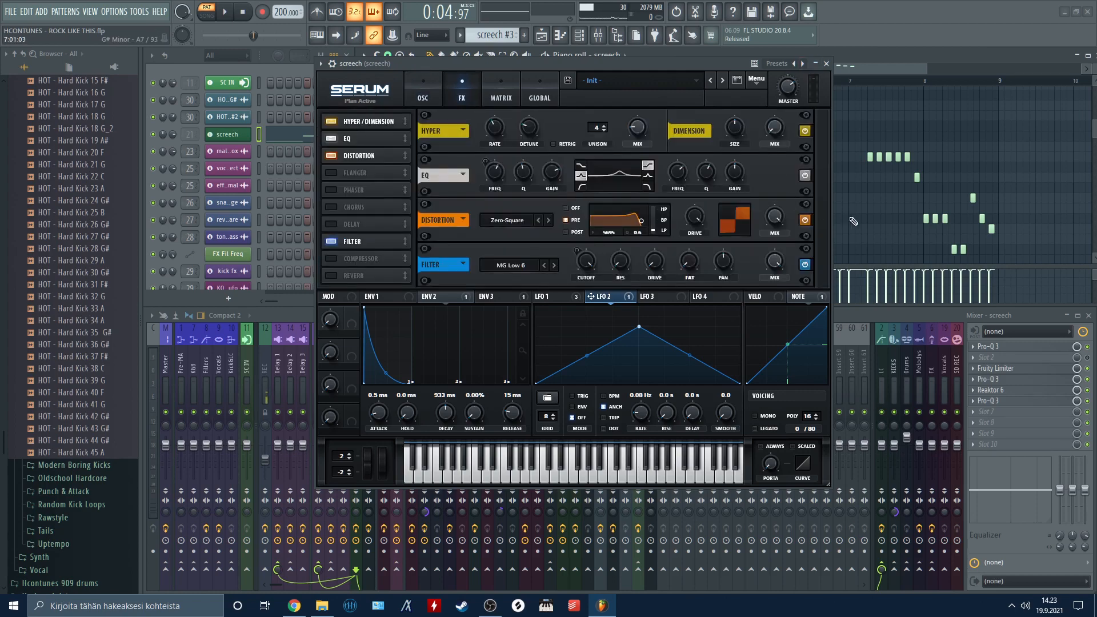
click(826, 64)
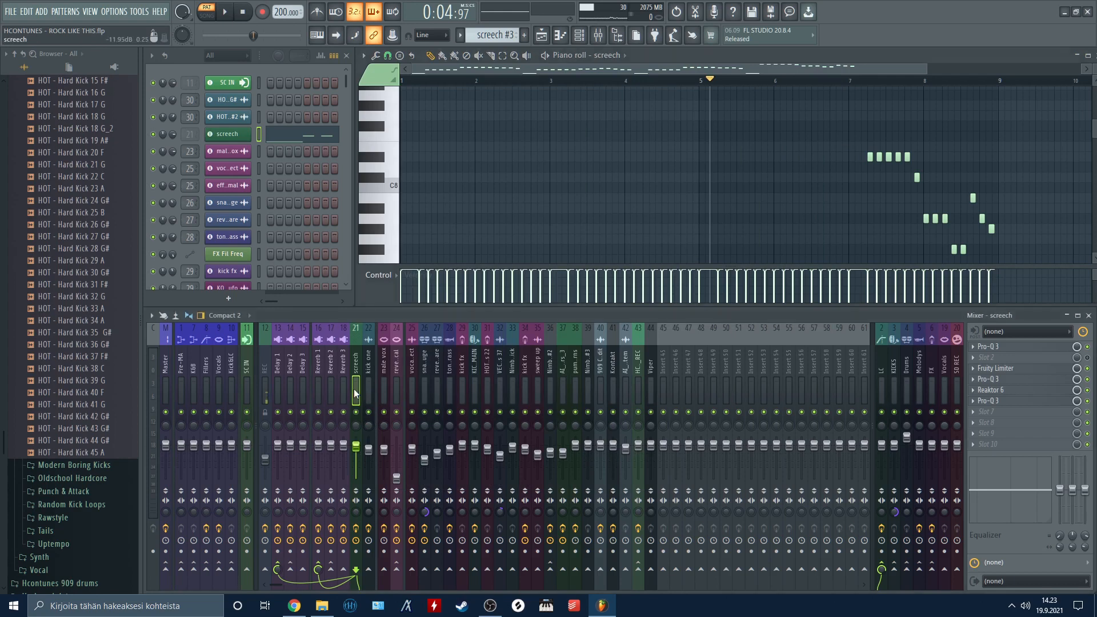
Compare the screech mixer track with and without its effects, and examine the EQ curve of its first Pro-Q 3.
click(361, 528)
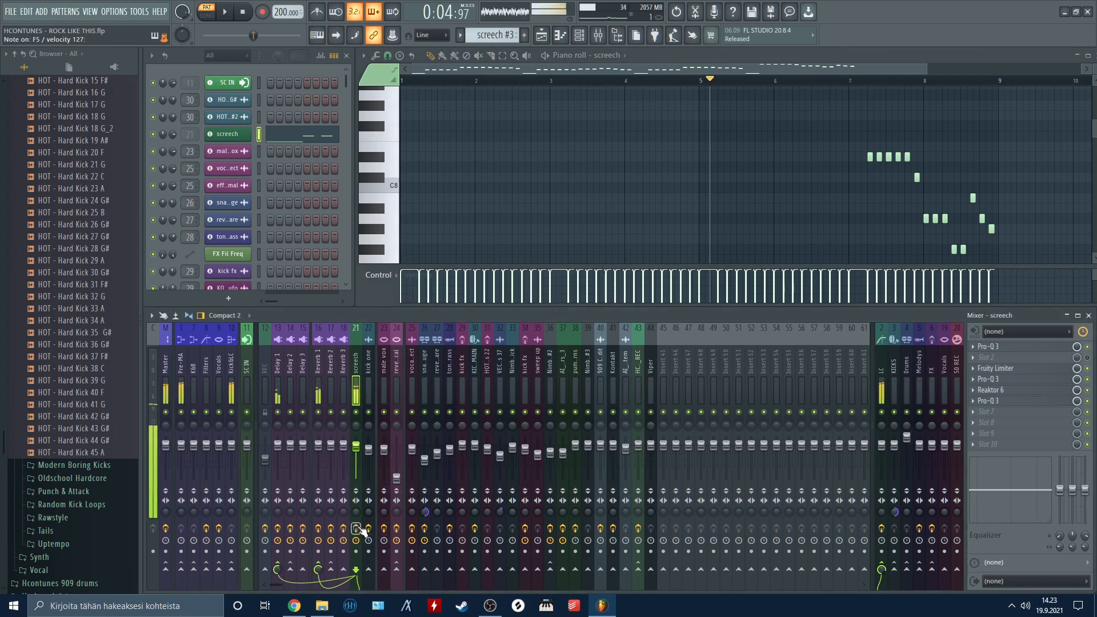
click(359, 527)
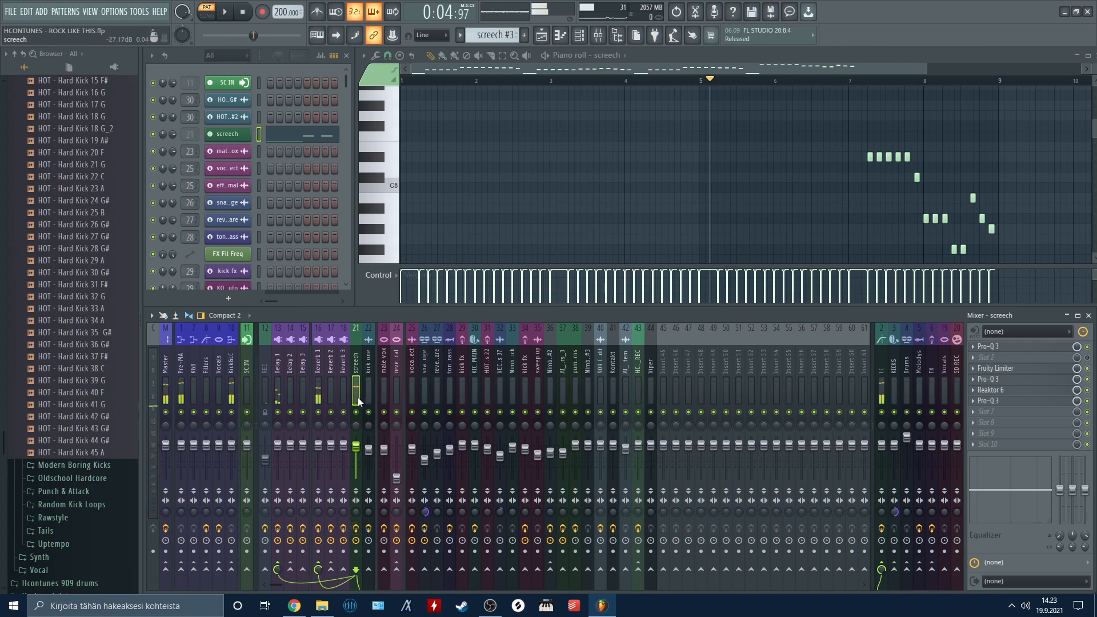
click(1001, 347)
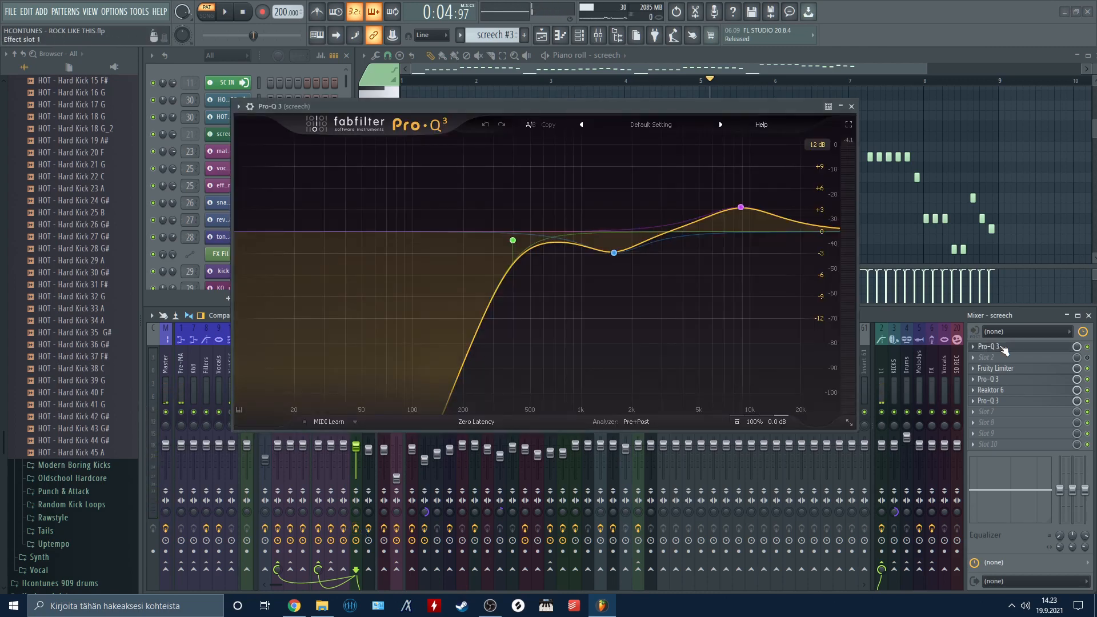
click(1003, 348)
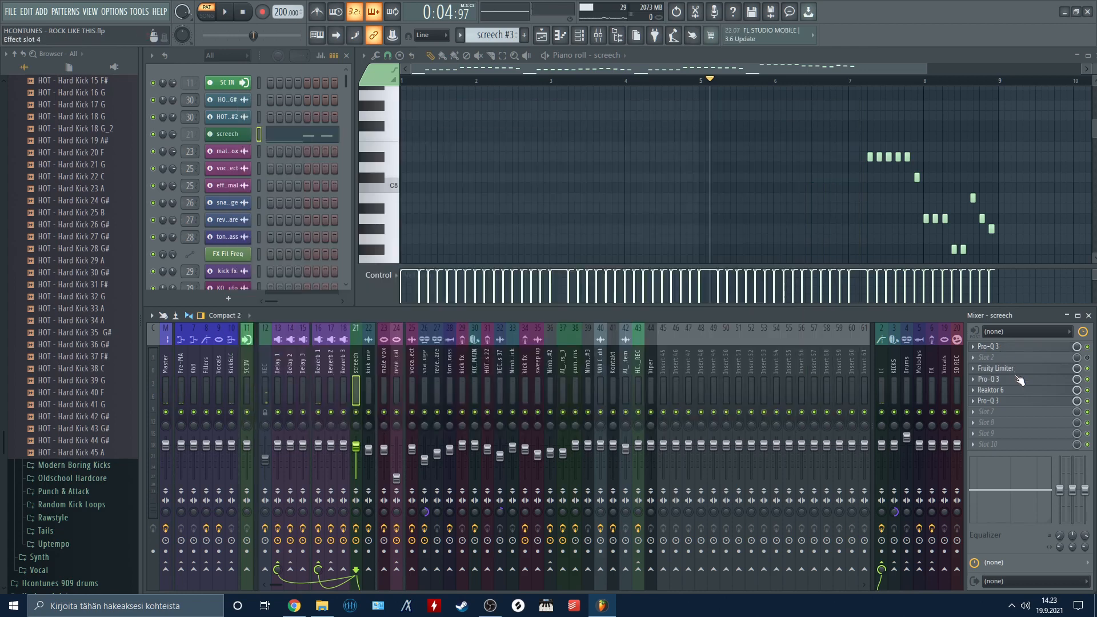
Check the screech track's Fruity Limiter and examine the EQ curve of the Pro-Q 3 in slot 4.
click(1016, 372)
click(1017, 370)
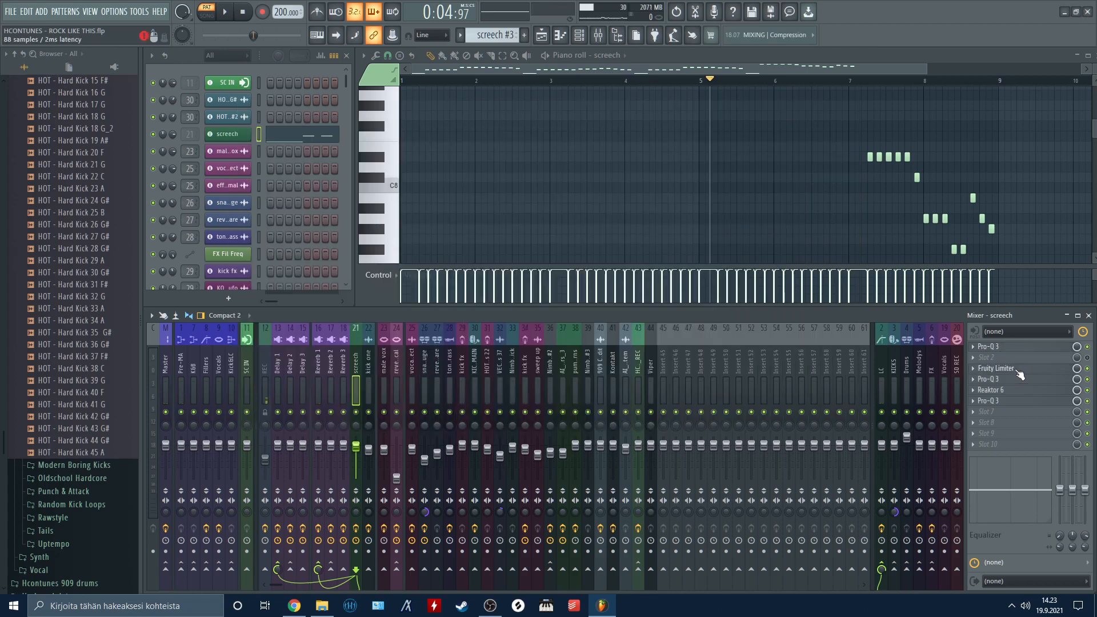
click(1019, 379)
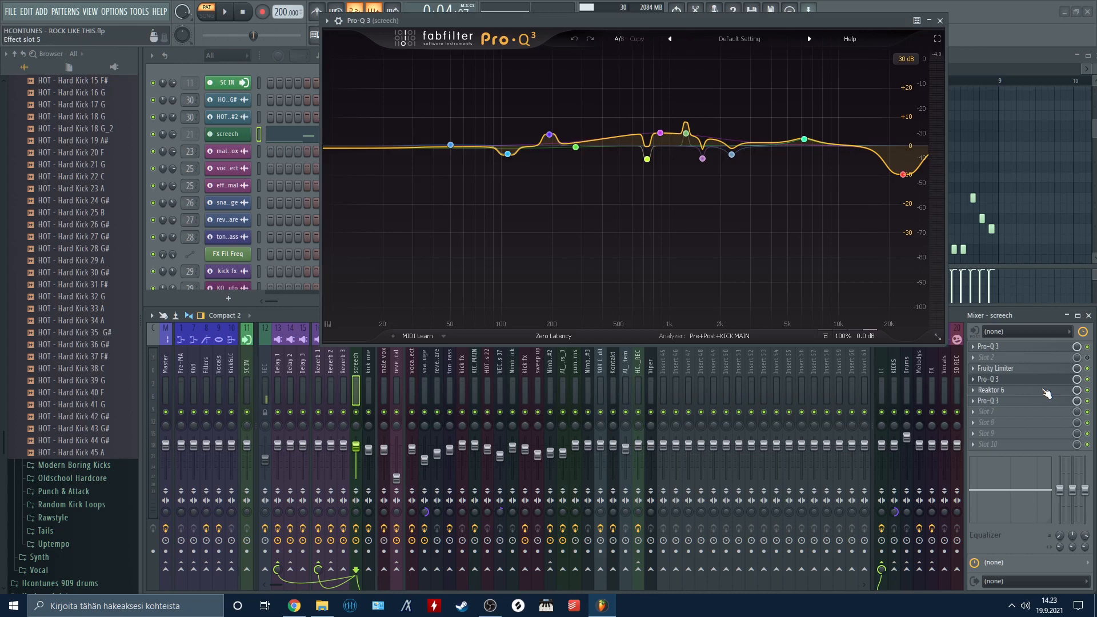
drag(675, 24, 657, 114)
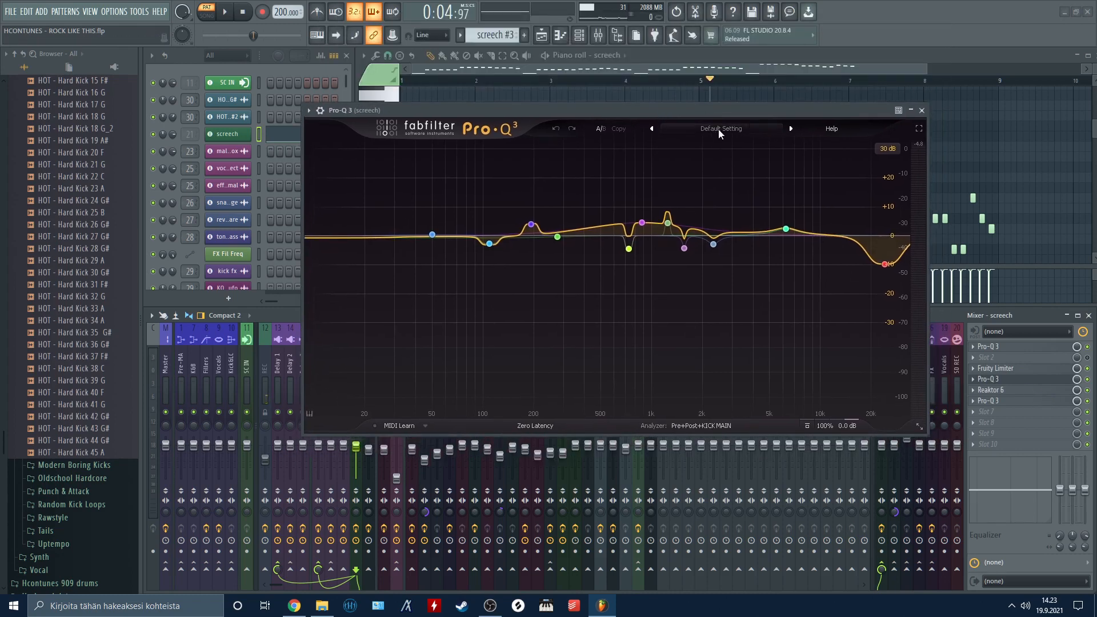
click(921, 110)
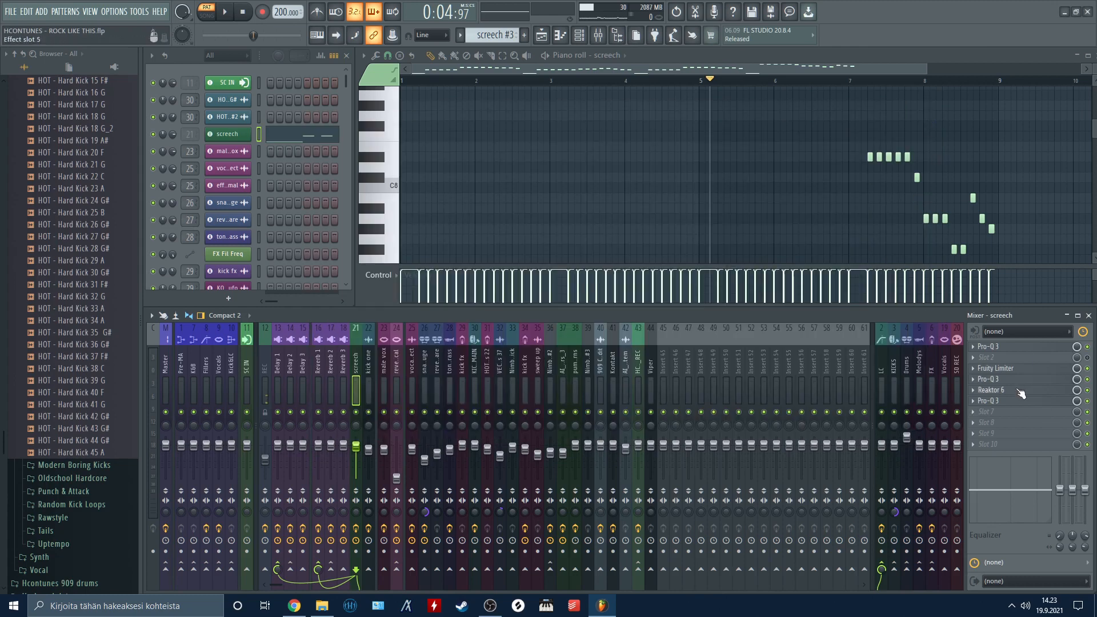
Examine the Filter 1 cutoff of the Filter1 Env 1 preset in the screech track's Reaktor 6.
click(1022, 391)
drag(499, 118, 497, 122)
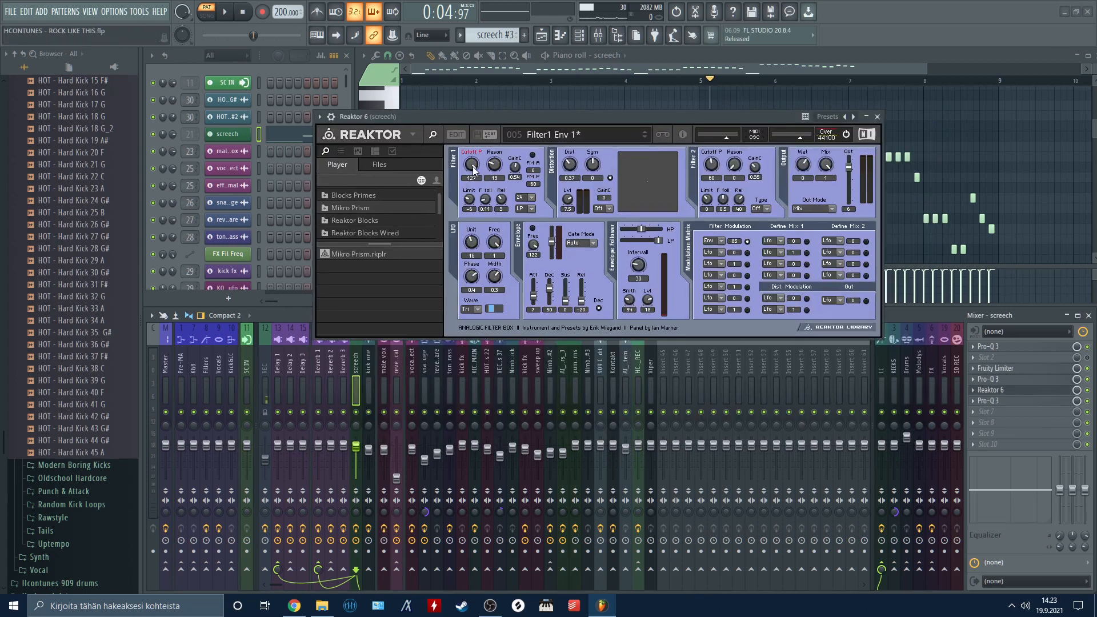
drag(473, 163, 496, 64)
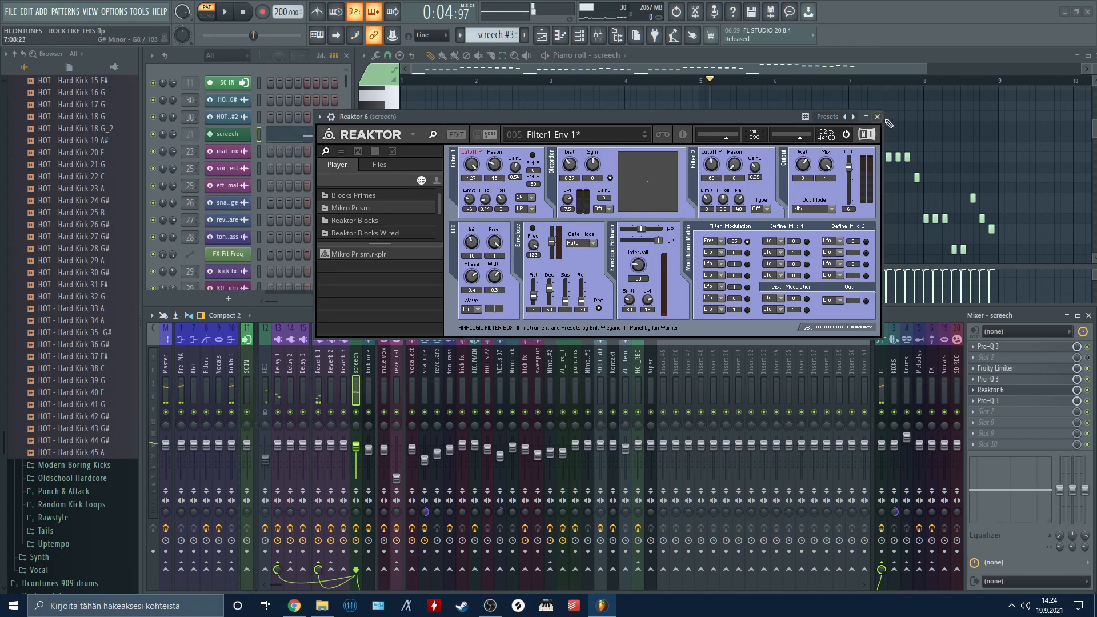
click(876, 116)
Solo the playlist track holding the recorded audio clip and play it from bar 41.
click(542, 35)
ctrl+scroll(801, 152, up, 4)
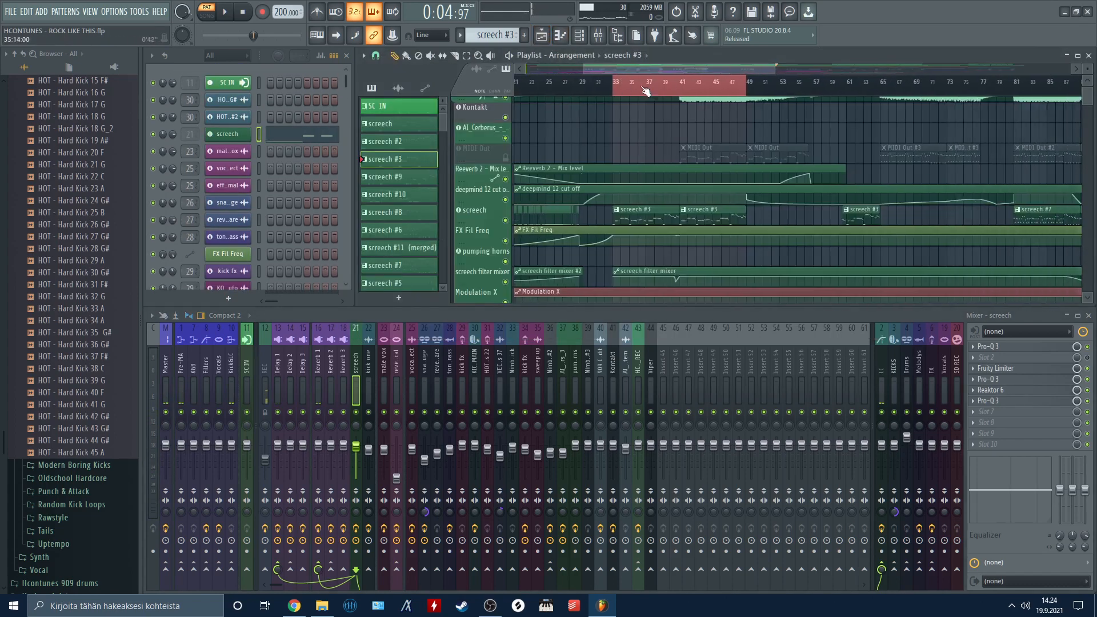
scroll(765, 157, up, 2)
right_click(743, 160)
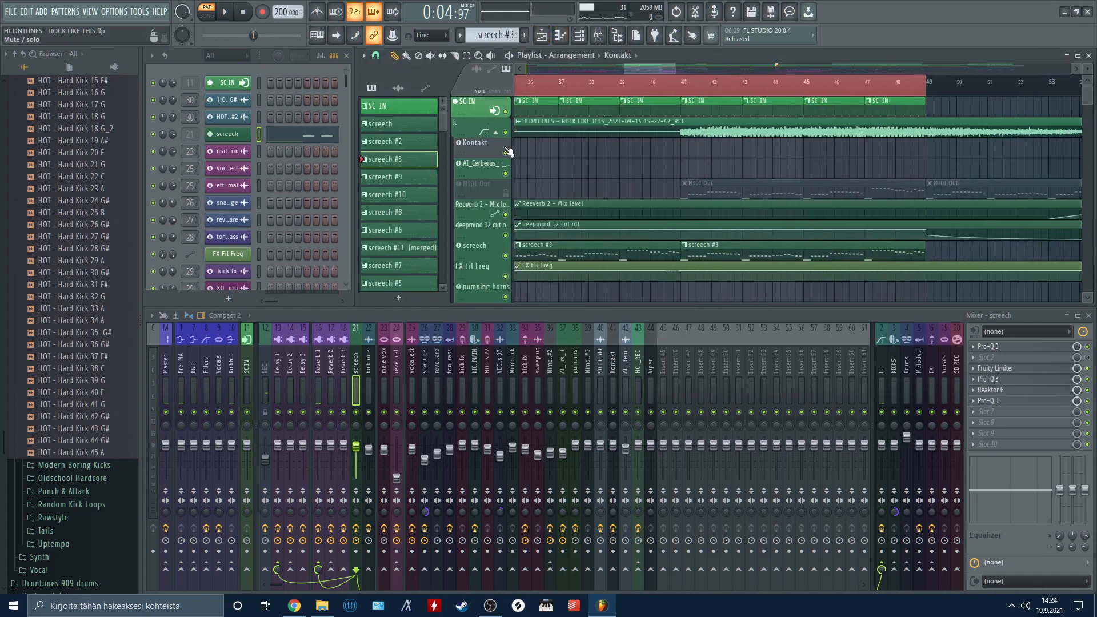
click(681, 81)
right_click(505, 131)
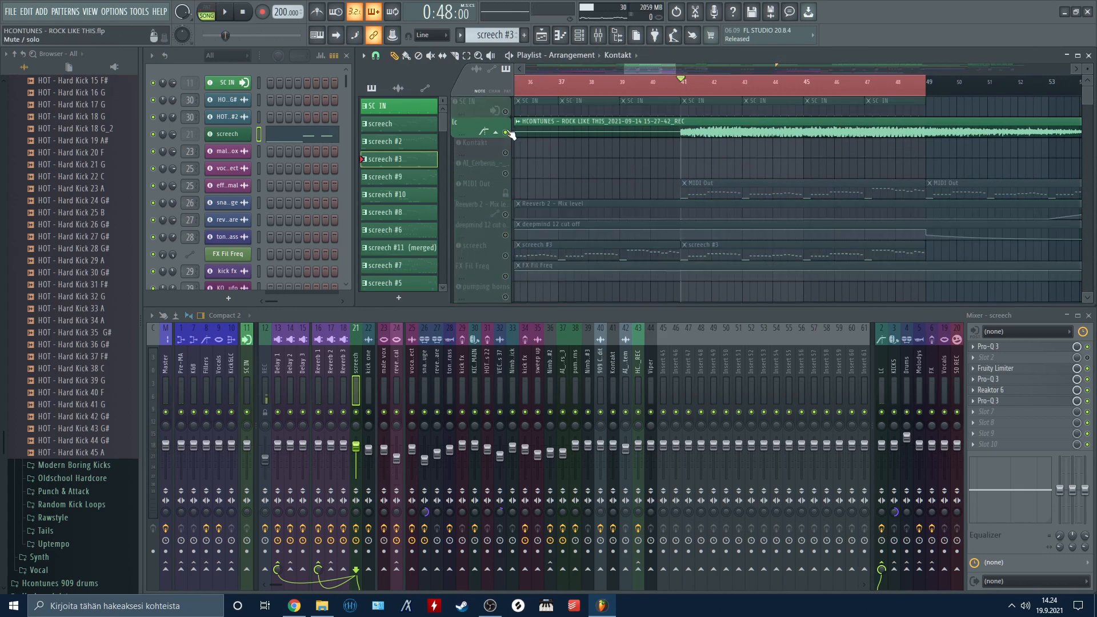
key(space)
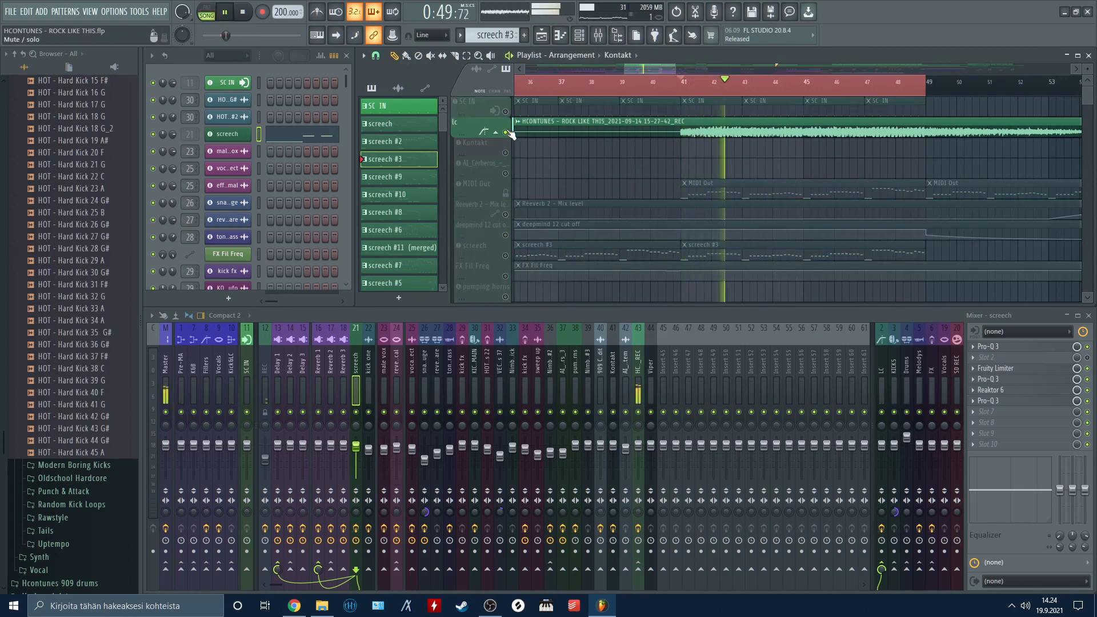
key(space)
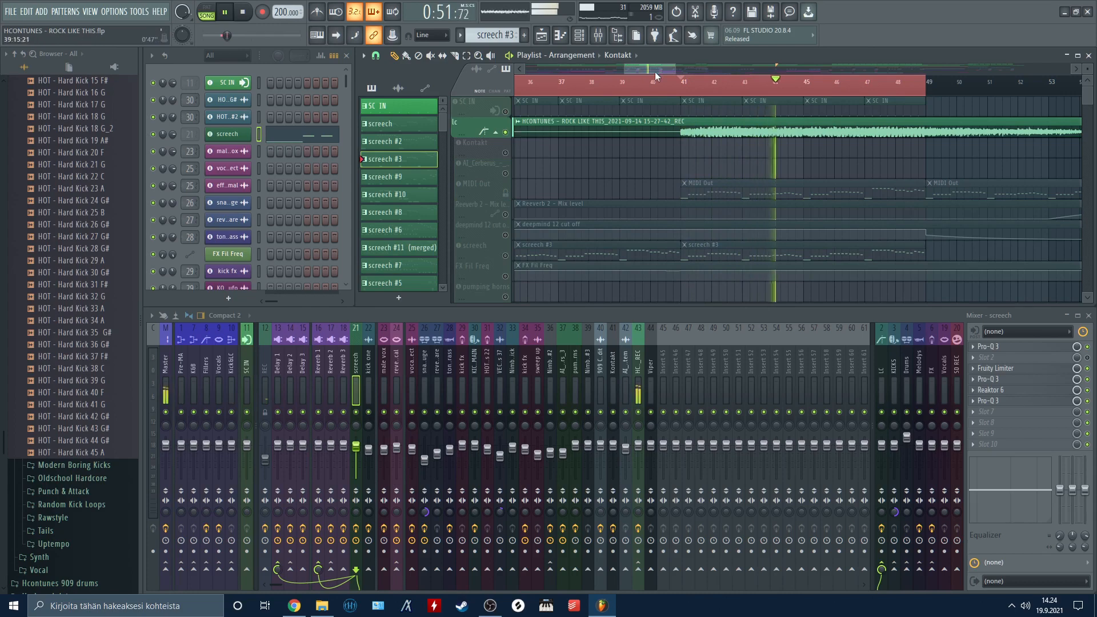
Play the soloed recording from about bar 65 and unsolo its track.
scroll(655, 71, down, 5)
click(778, 93)
key(space)
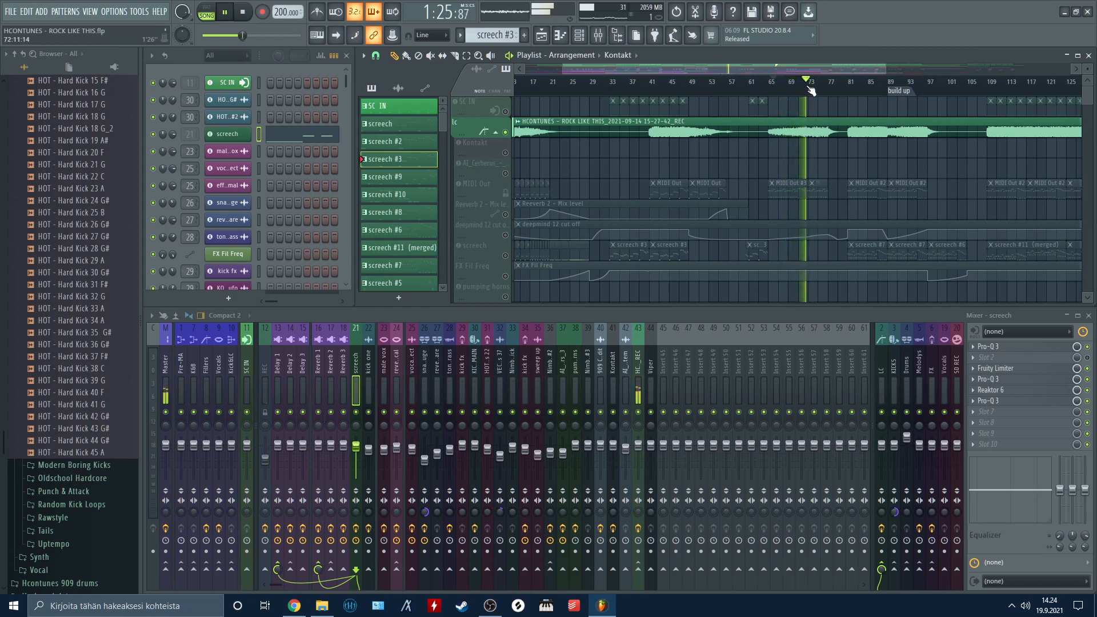
key(space)
Return the playhead to bar 41 and examine the recording, MIDI Out and screech clips around it in the playlist.
scroll(629, 160, up, 5)
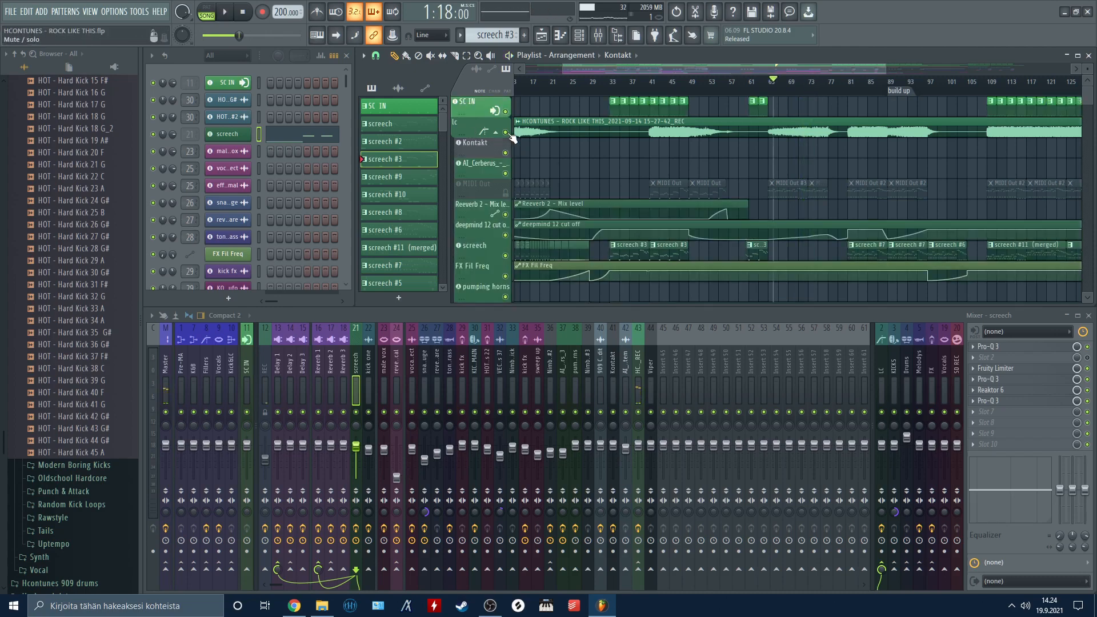
scroll(714, 170, down, 2)
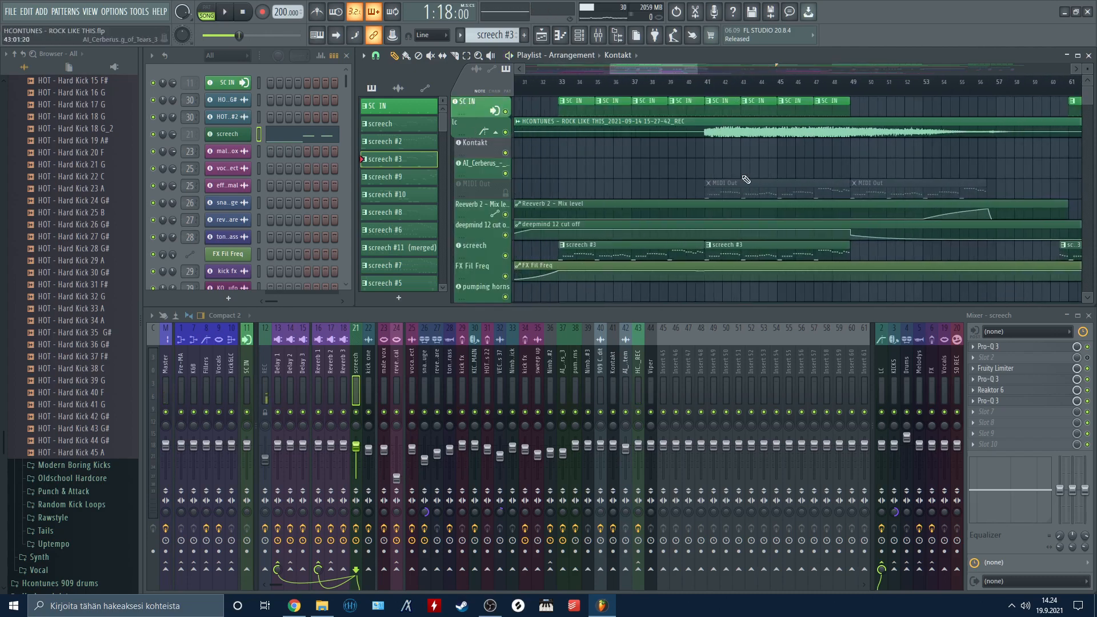
drag(637, 69, 665, 69)
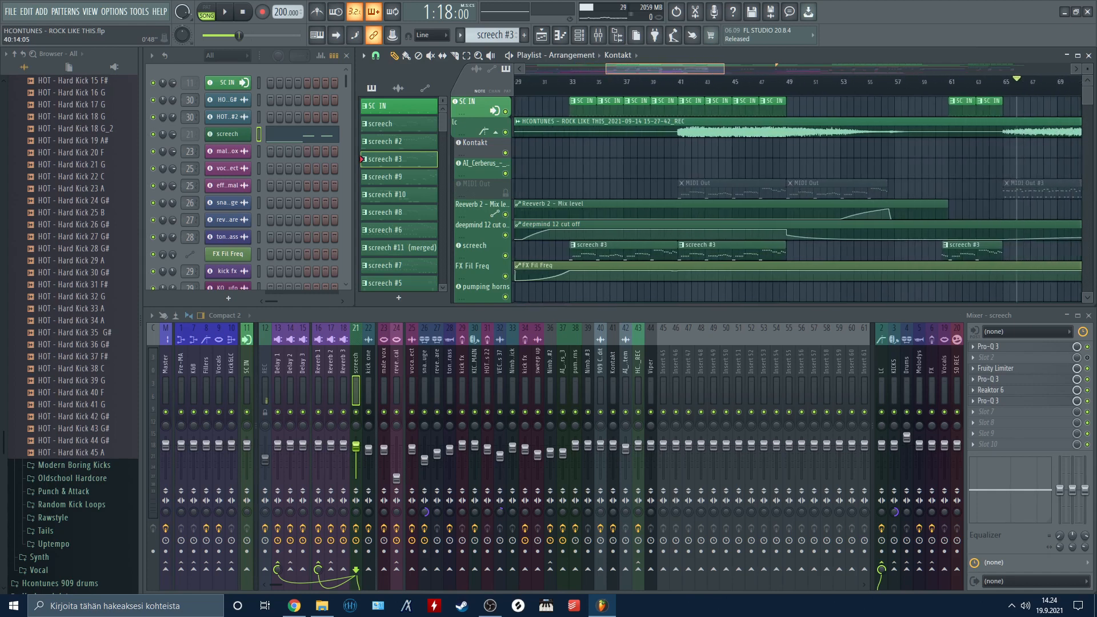
click(680, 83)
scroll(634, 154, up, 2)
drag(647, 163, 662, 163)
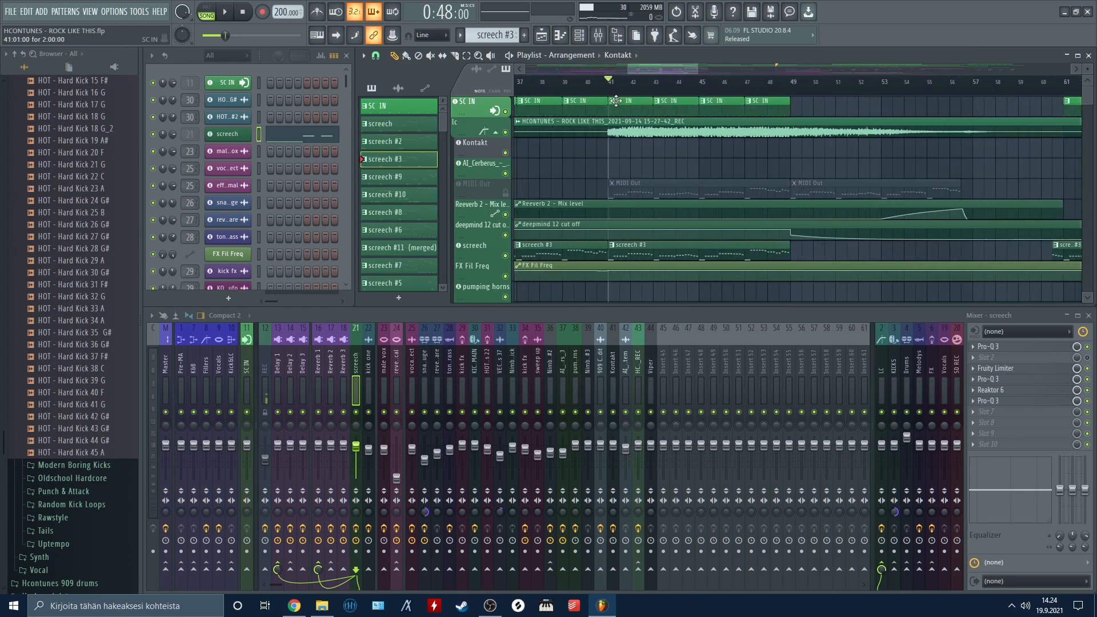
scroll(619, 93, down, 3)
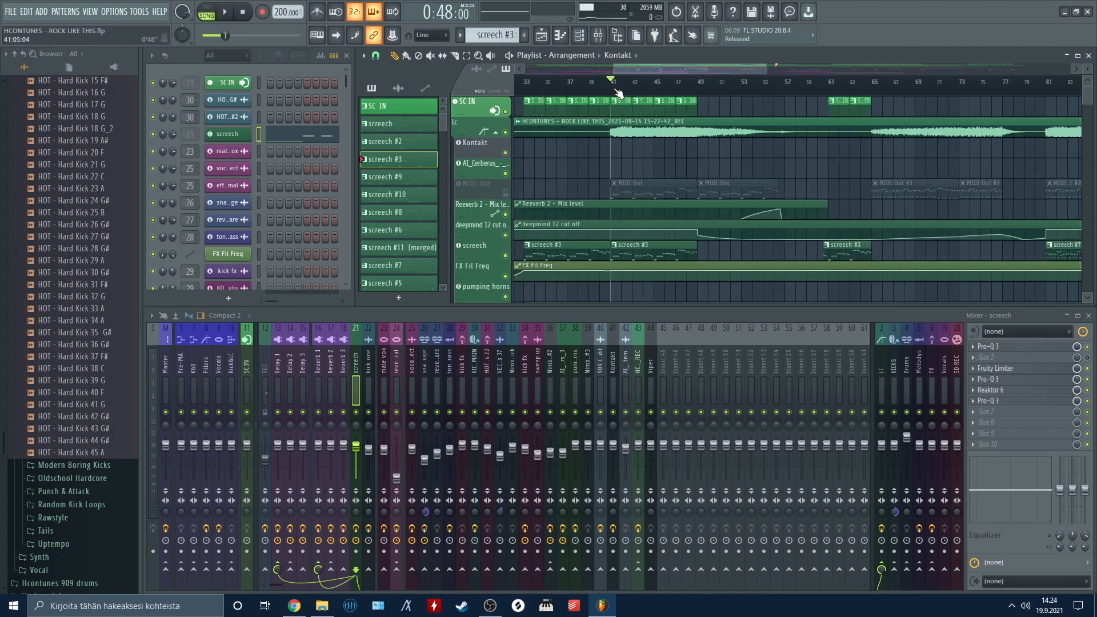
drag(649, 137, 689, 144)
drag(606, 194, 656, 173)
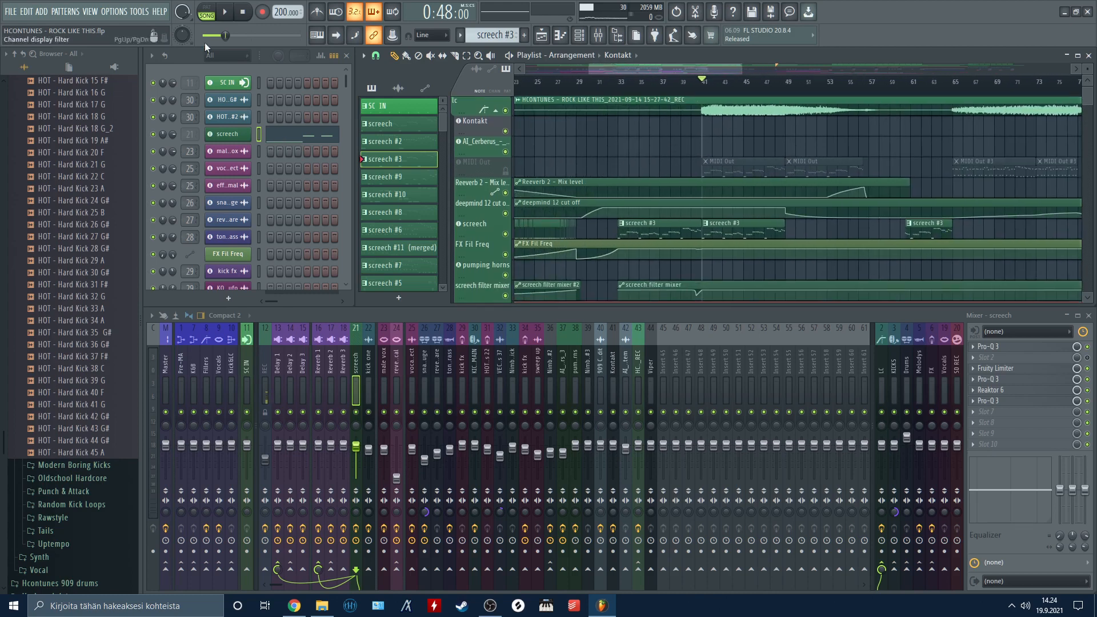
Open the Viper channel's synth and move its window below the audio recording in the playlist.
scroll(279, 153, down, 6)
click(229, 253)
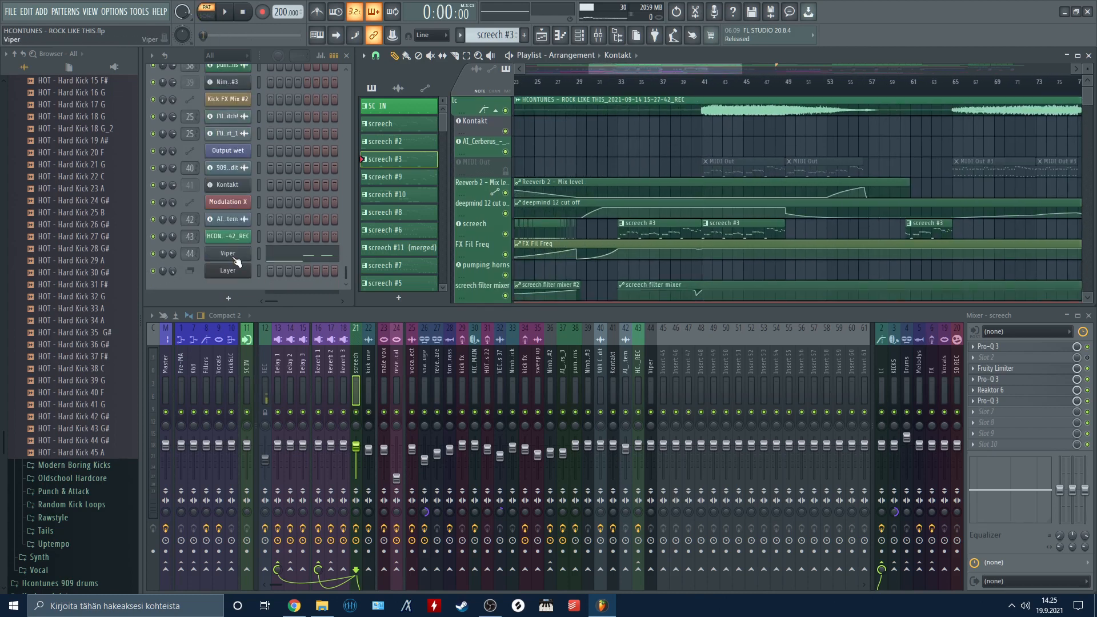
drag(495, 103, 625, 261)
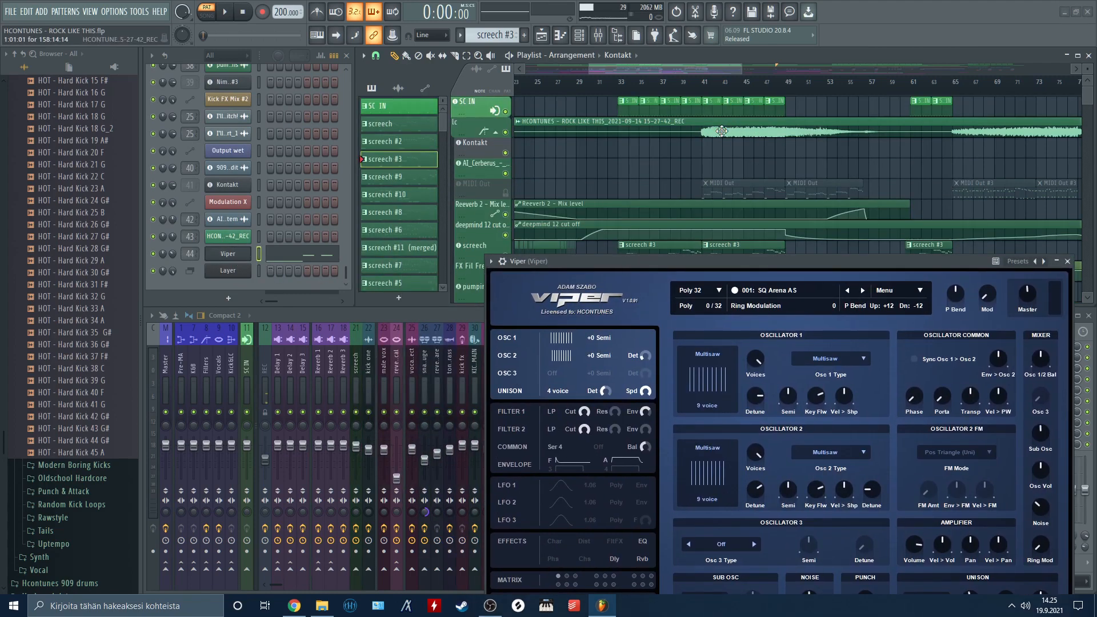
Play the screech #3 pattern with the screech channel muted, and unmute that channel during playback to hear both layers.
scroll(286, 218, up, 10)
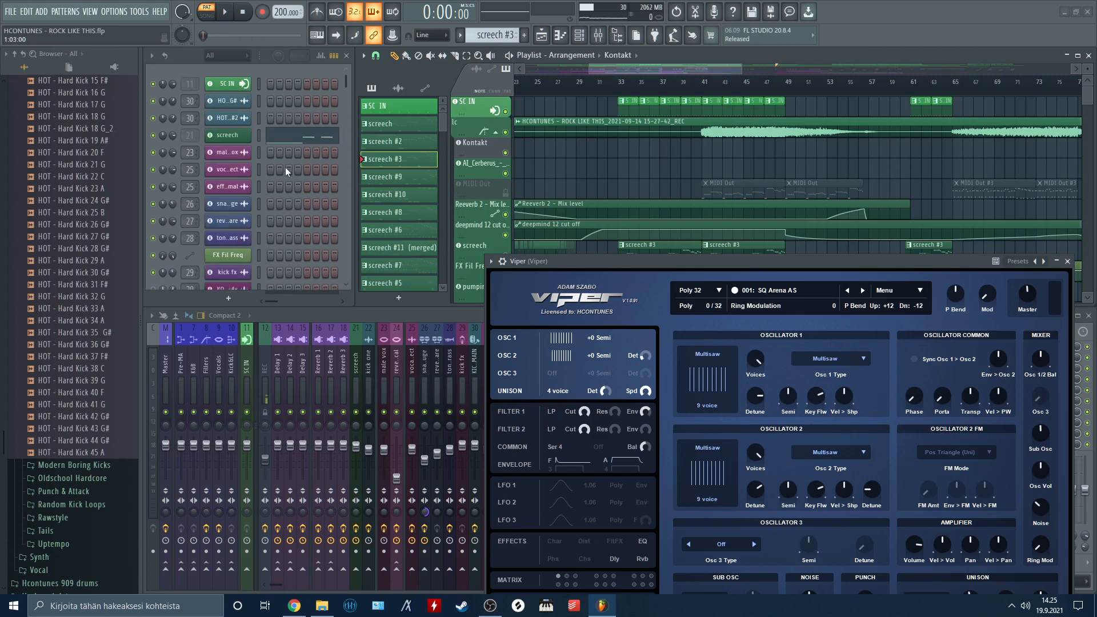
scroll(301, 199, down, 10)
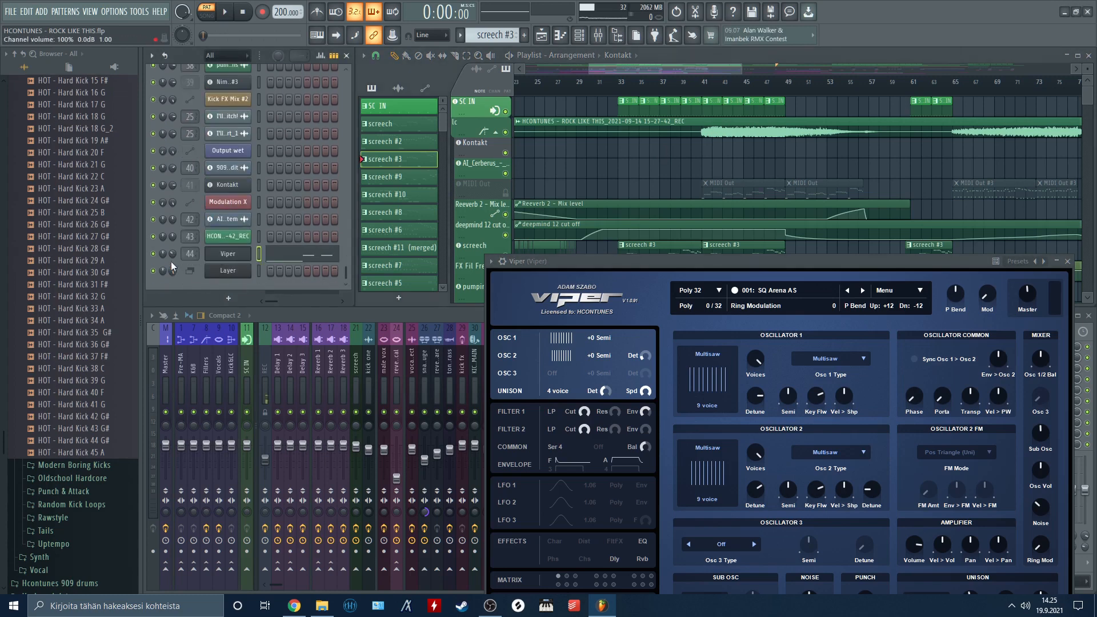
key(space)
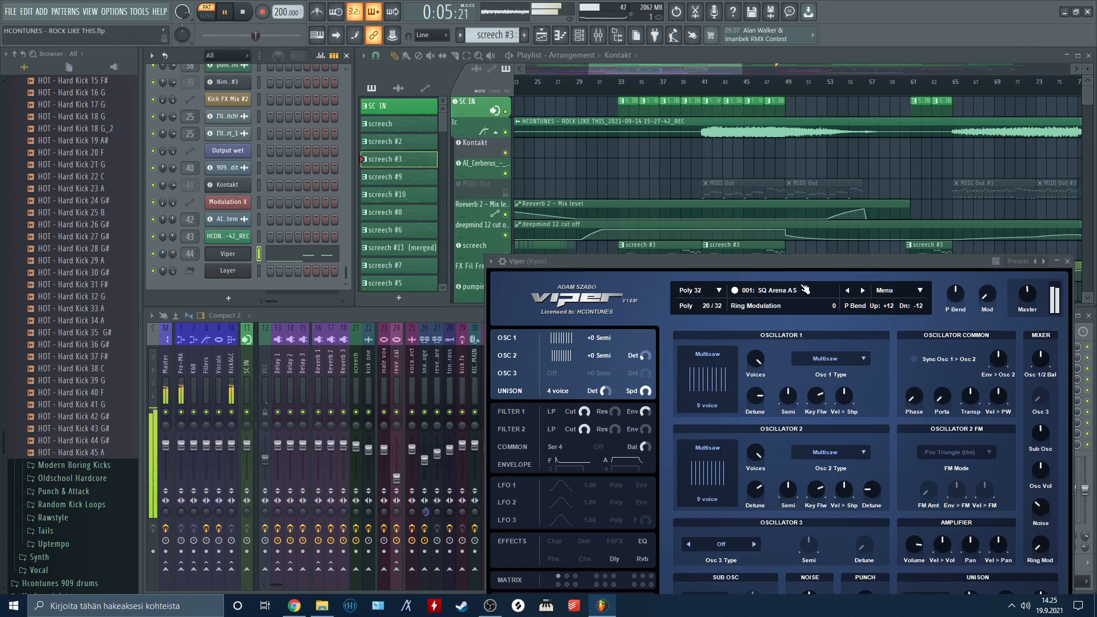
scroll(301, 212, up, 10)
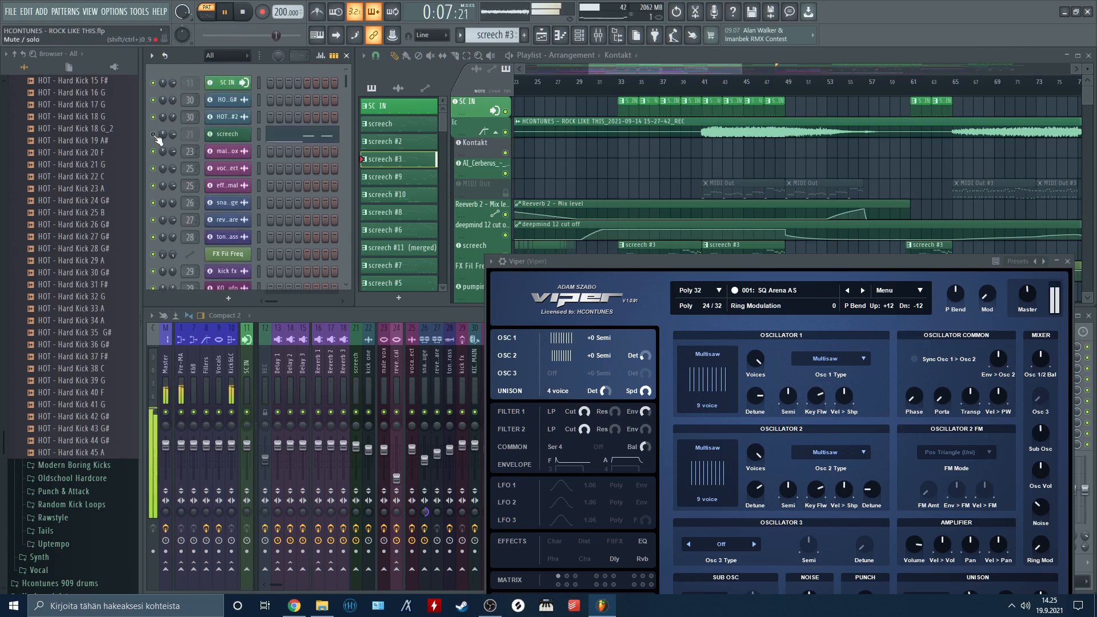
scroll(293, 167, down, 10)
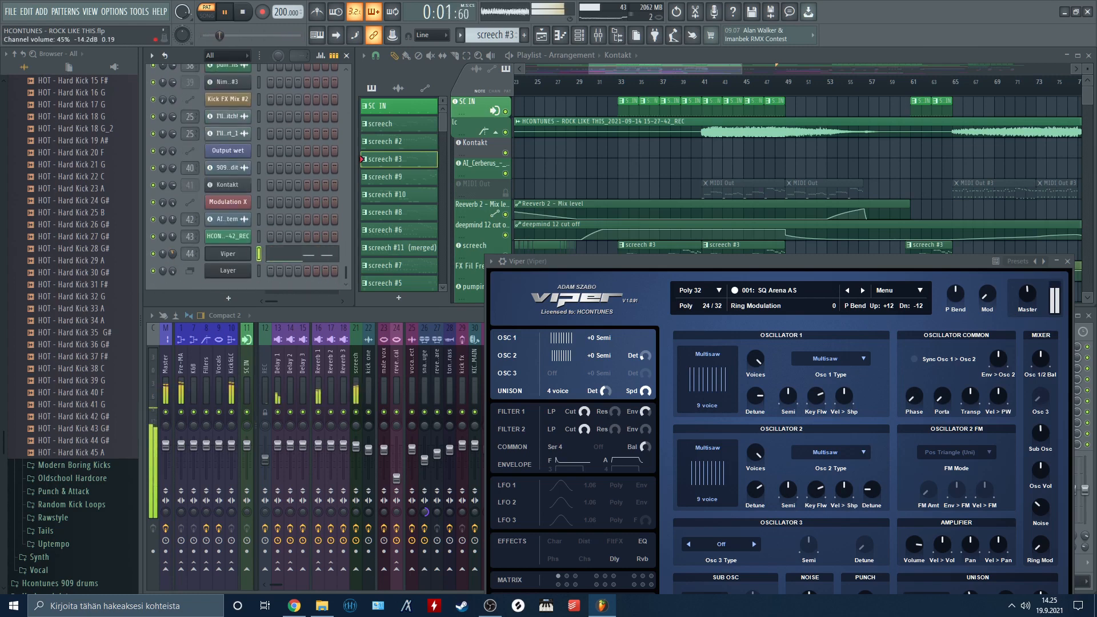
Play the song from bar 33, close the Viper synth and stop playback.
click(619, 82)
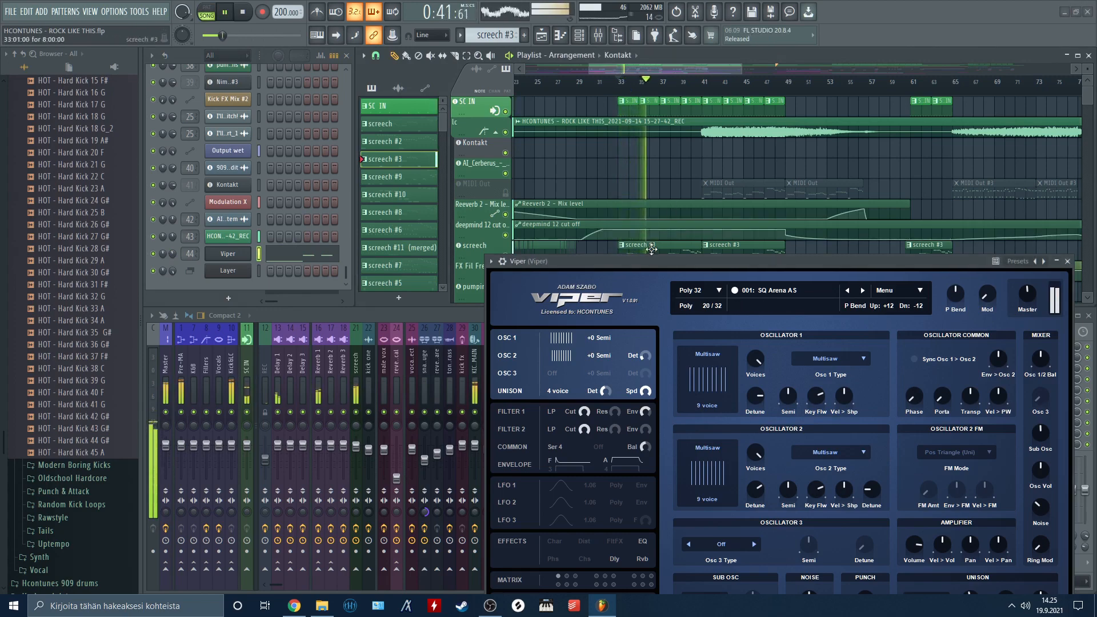
drag(646, 262, 614, 207)
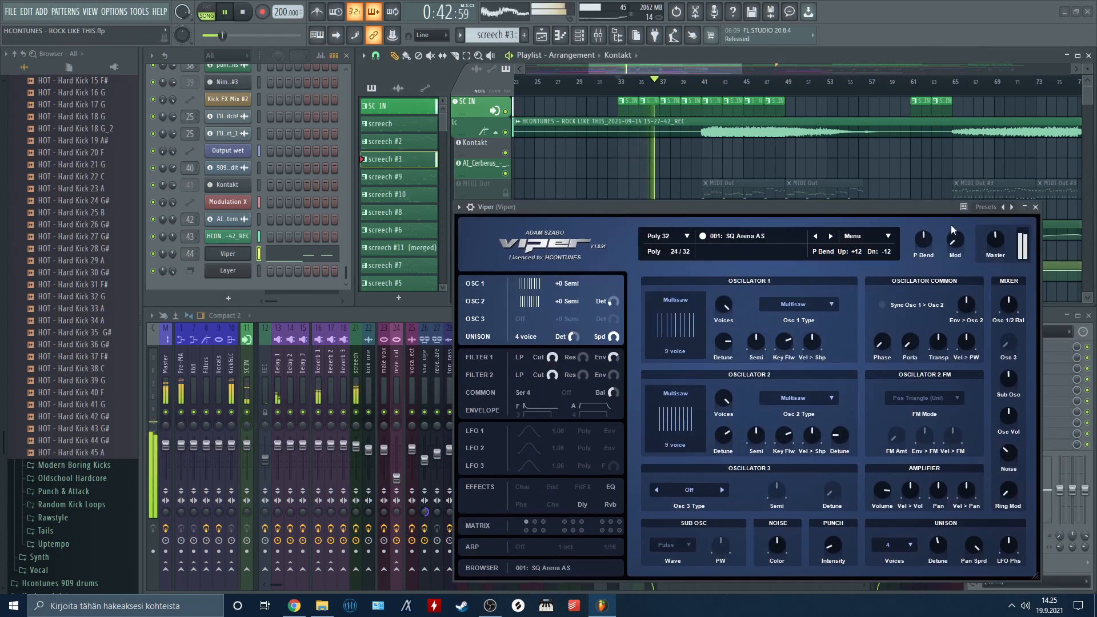
click(1036, 208)
click(222, 13)
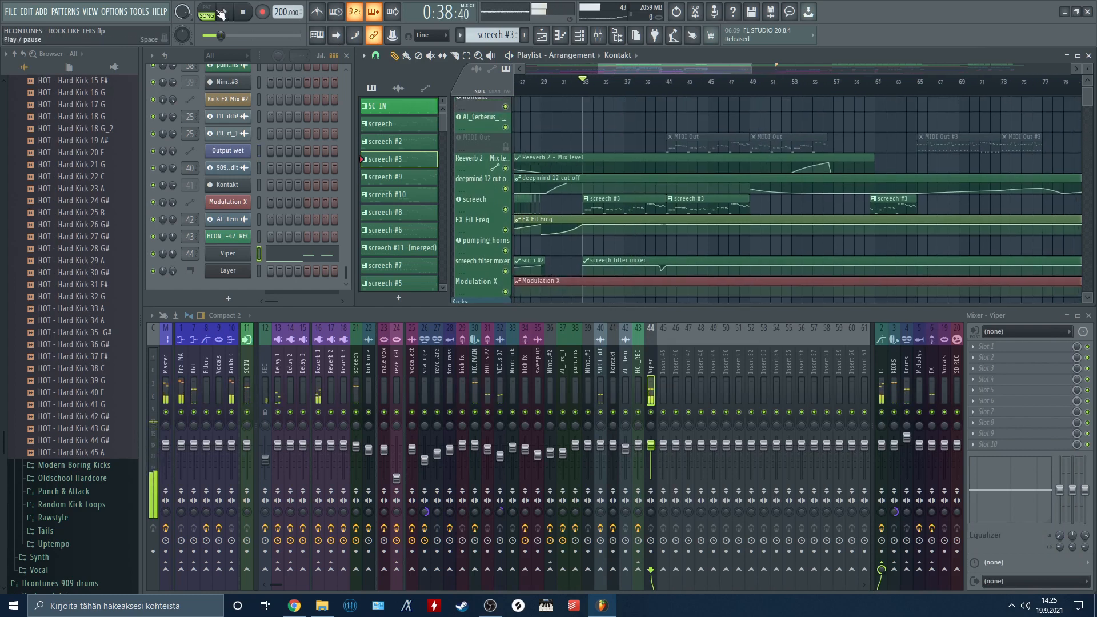
Show a wider stretch of the arrangement in the playlist and select the Reverb 1 mixer track.
scroll(610, 77, down, 3)
drag(607, 106, 628, 122)
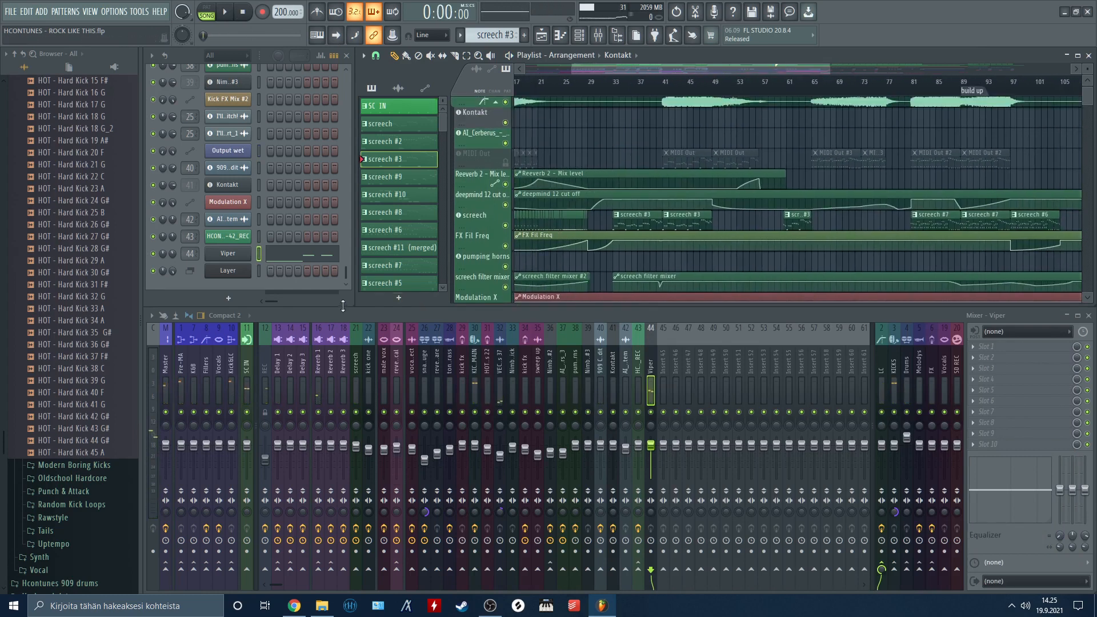
click(316, 394)
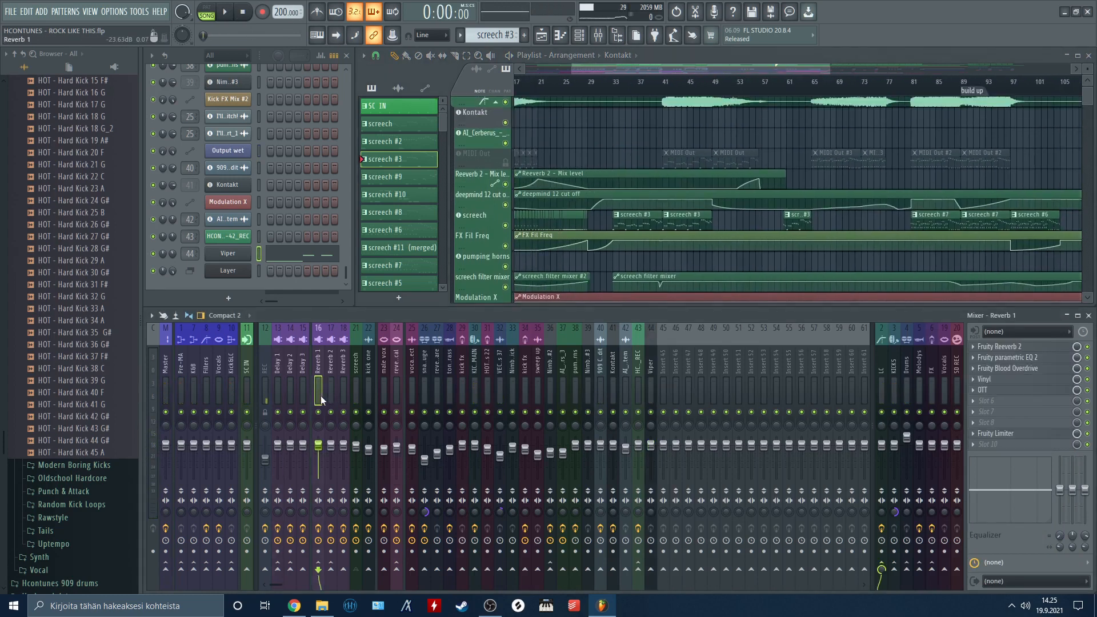
Place the playhead at bar 65 and select bars 65 to 81 in the playlist.
drag(754, 178, 530, 207)
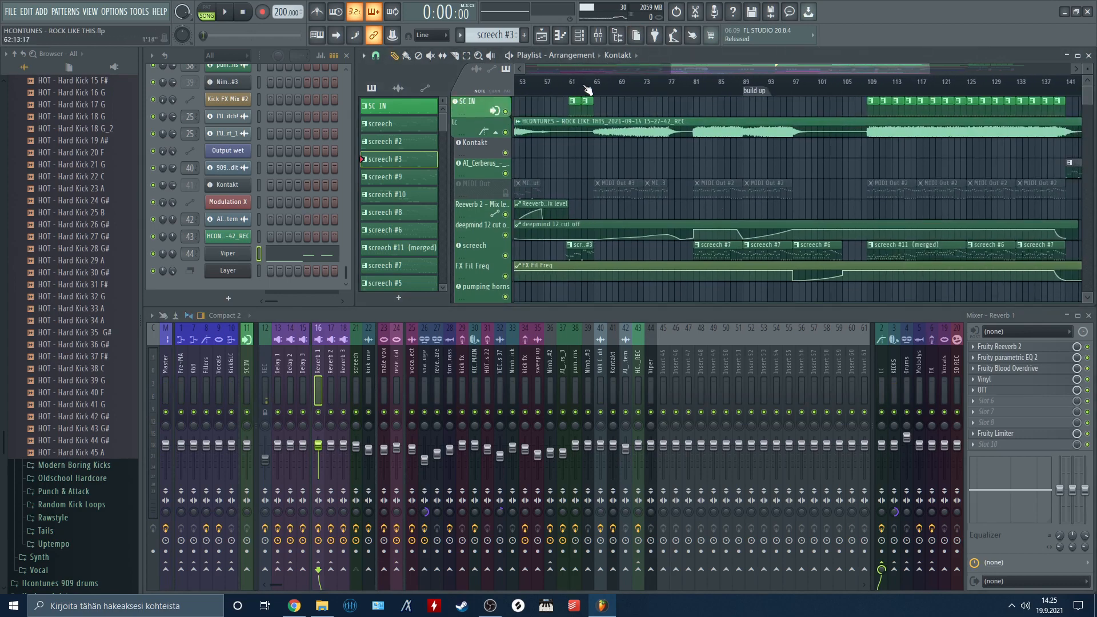
scroll(585, 86, up, 4)
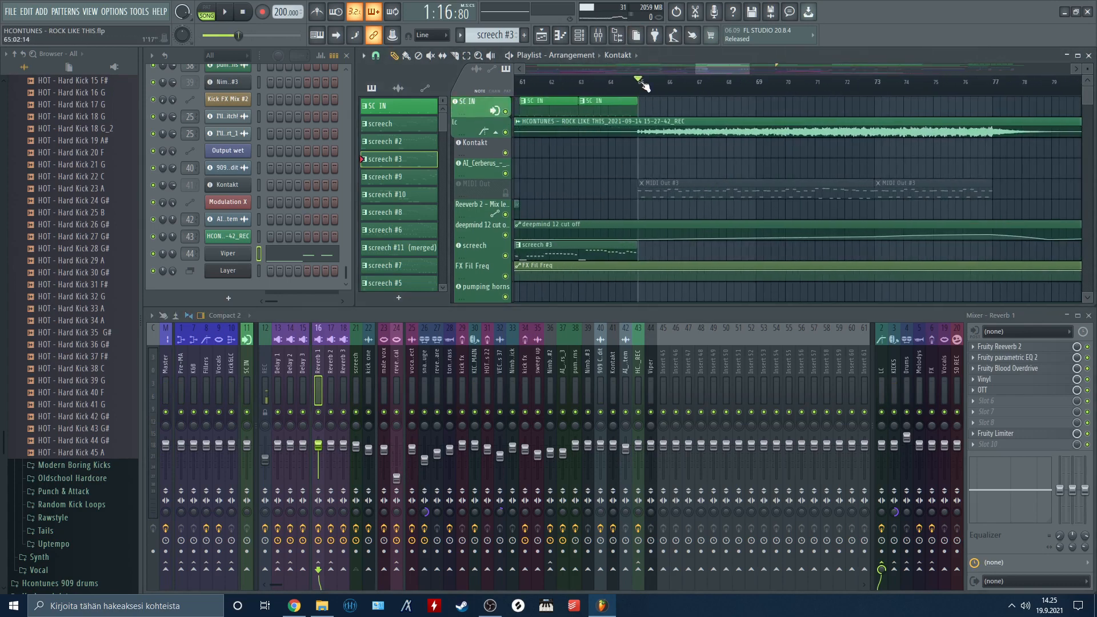
scroll(644, 85, down, 1)
drag(644, 86, 891, 86)
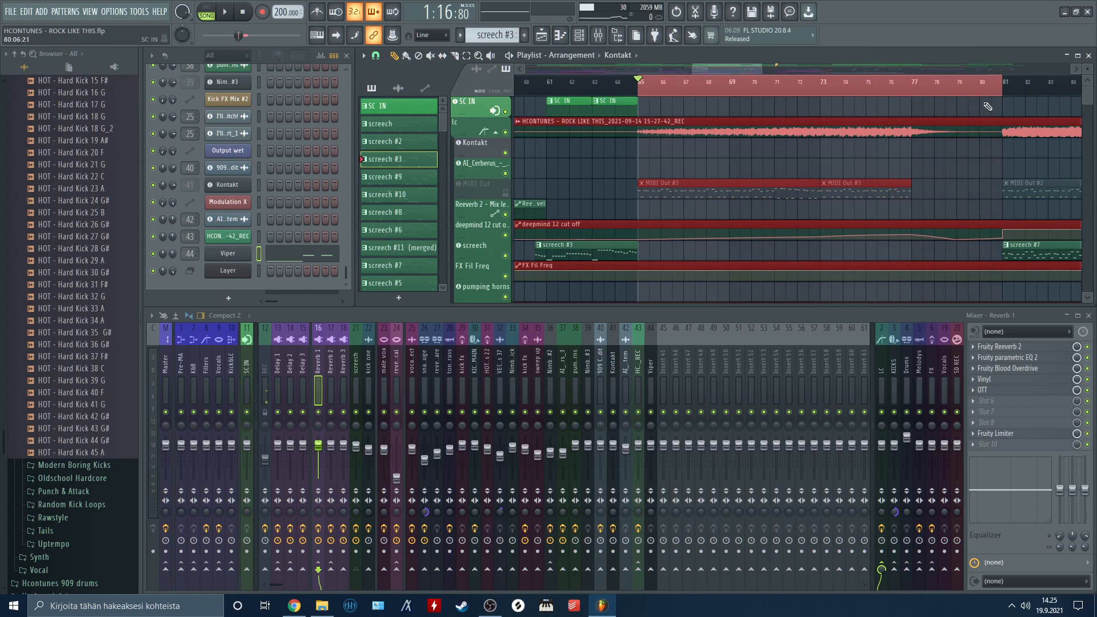
Play the selected bars and examine the kick, drum and melody tracks beneath the recording.
scroll(971, 115, down, 6)
key(space)
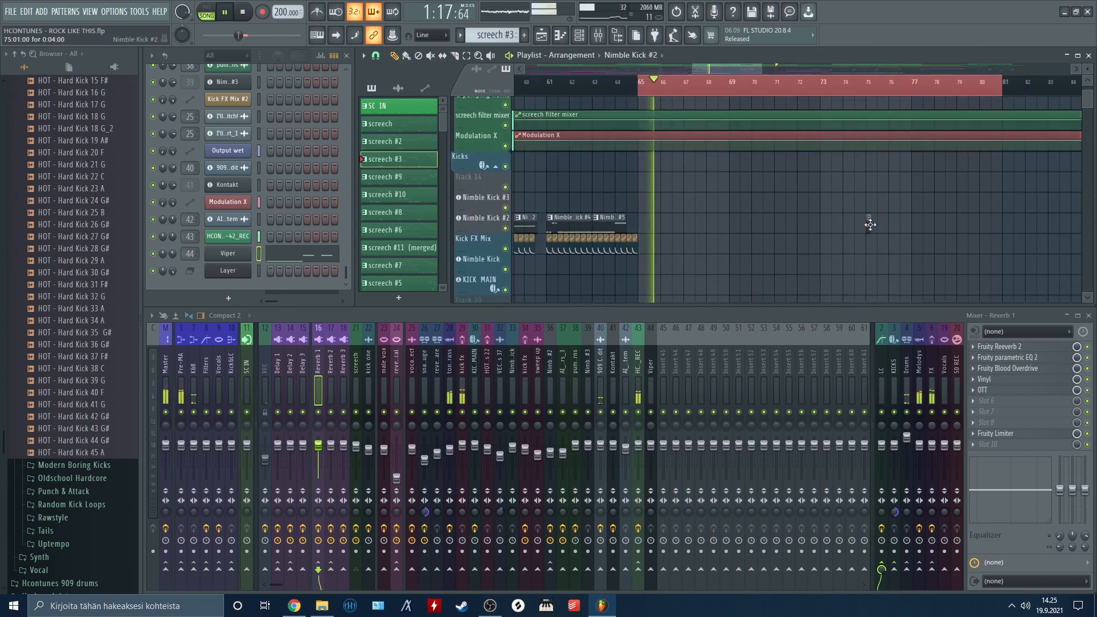
scroll(851, 234, down, 8)
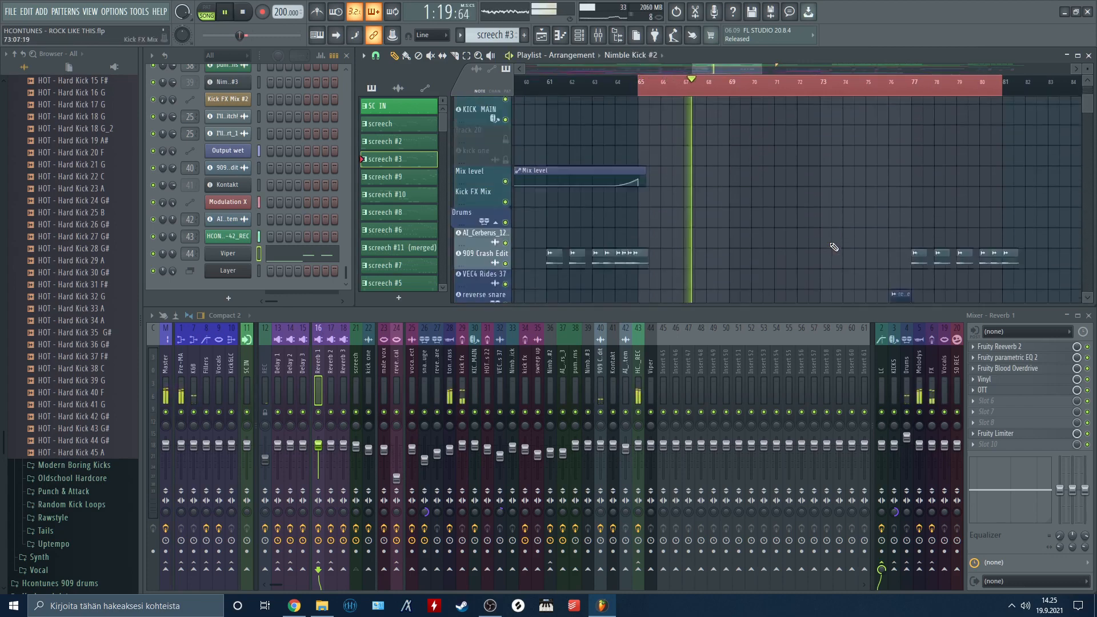
scroll(834, 246, down, 7)
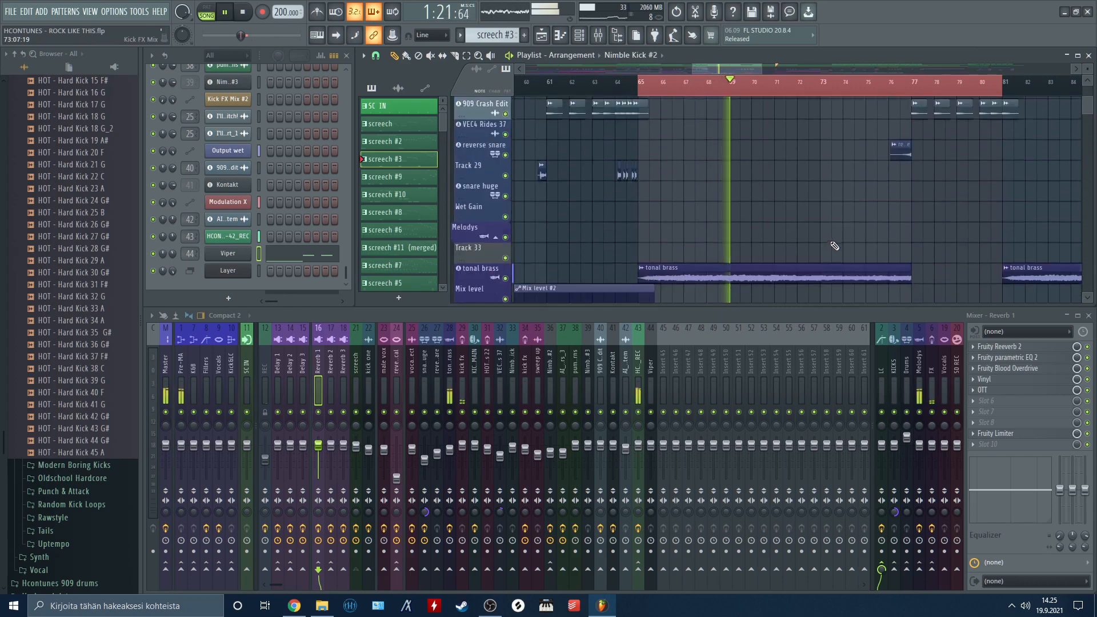
scroll(834, 245, up, 20)
Clear the time selection, play from bar 77 and examine the recording, screech and kick tracks around bar 81.
scroll(783, 181, right, 4)
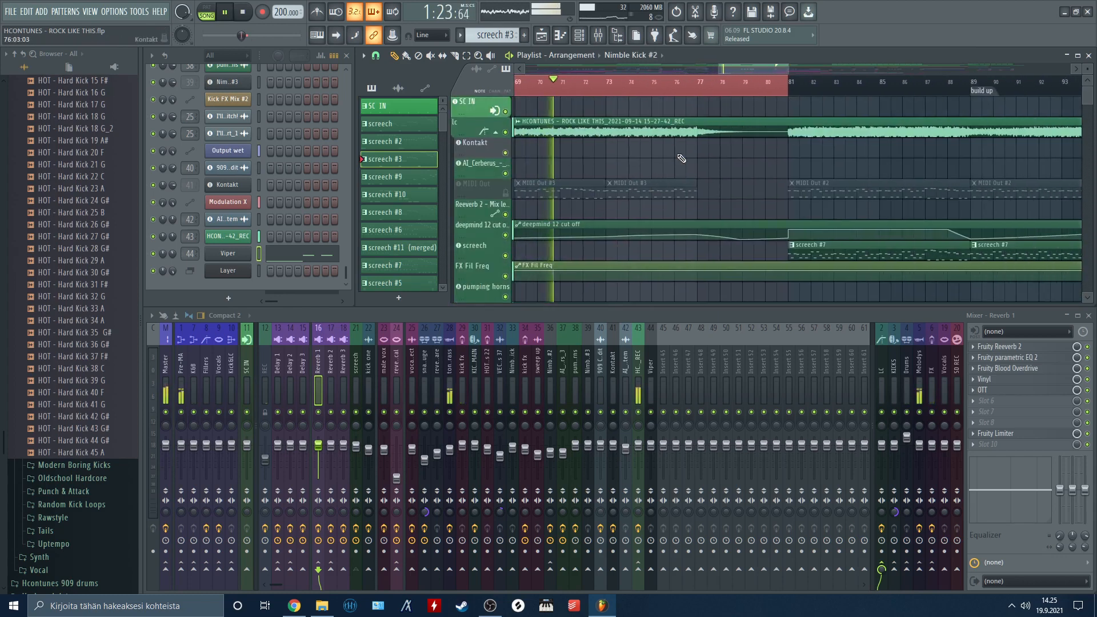
double_click(701, 82)
scroll(794, 113, right, 3)
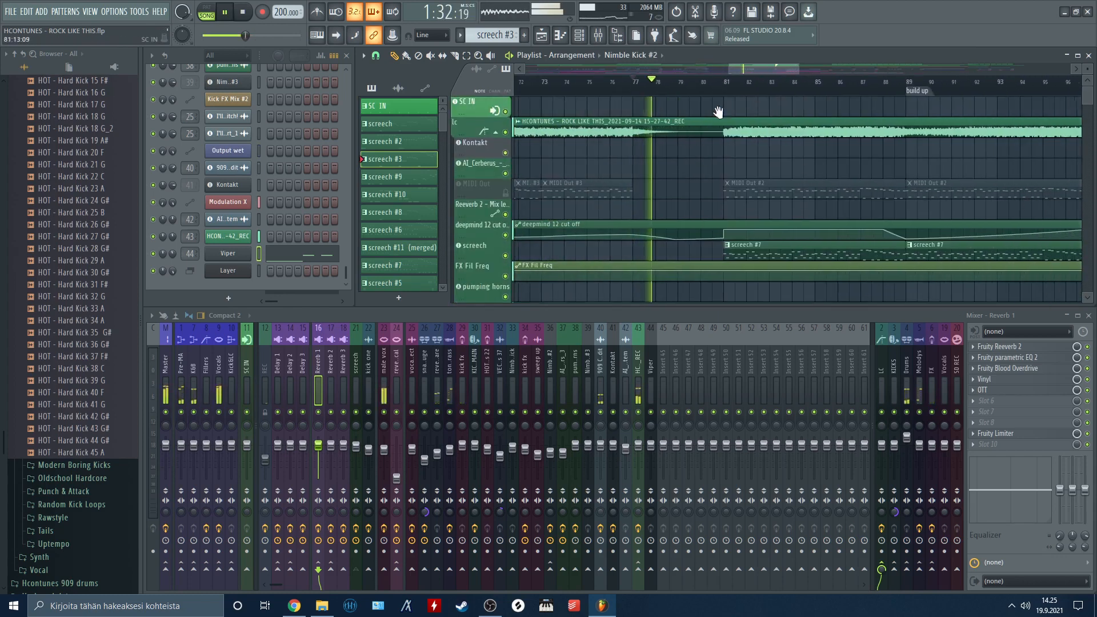
scroll(718, 112, right, 1)
scroll(720, 118, down, 3)
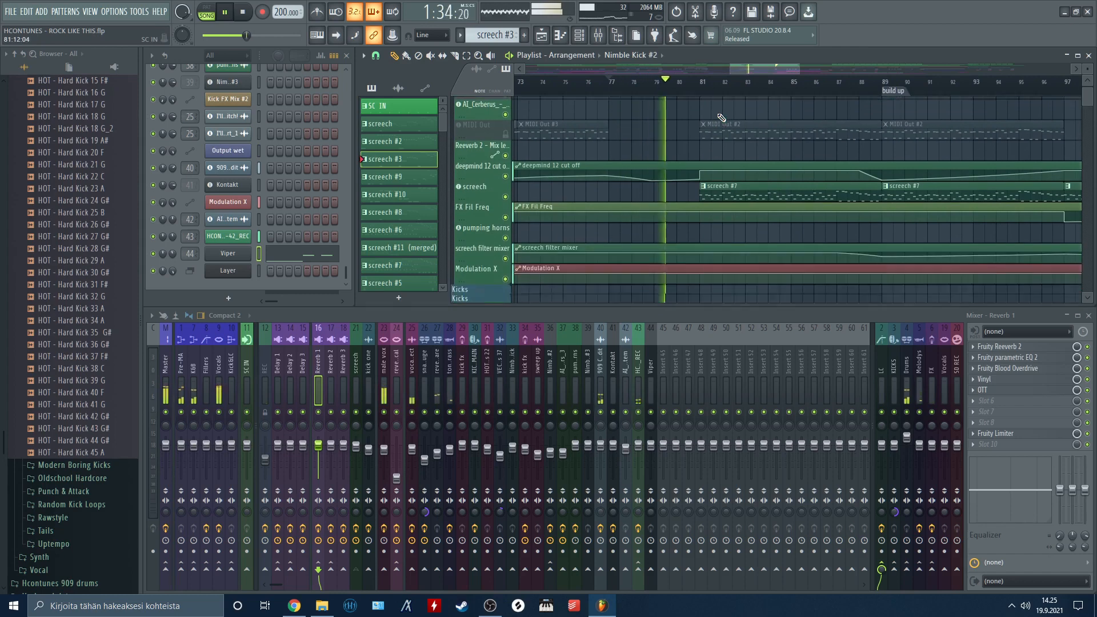
scroll(721, 118, down, 3)
scroll(721, 118, down, 3)
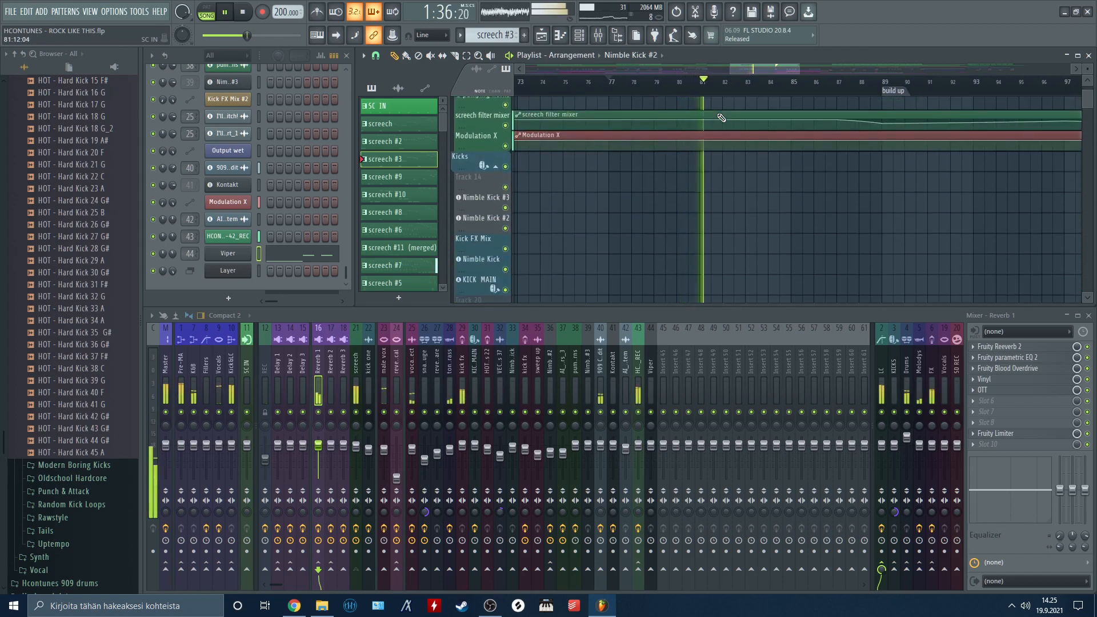
scroll(720, 118, up, 8)
scroll(724, 154, right, 4)
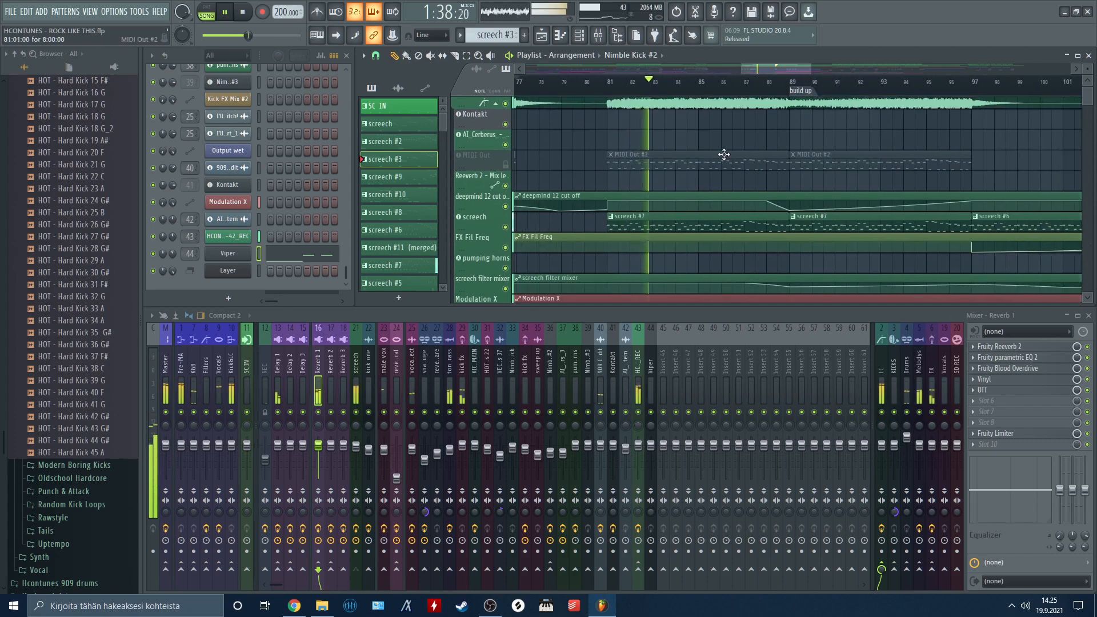
Pick the screech #7 pattern from its playlist clip and open the screech channel's Serum.
click(675, 227)
scroll(286, 213, up, 2)
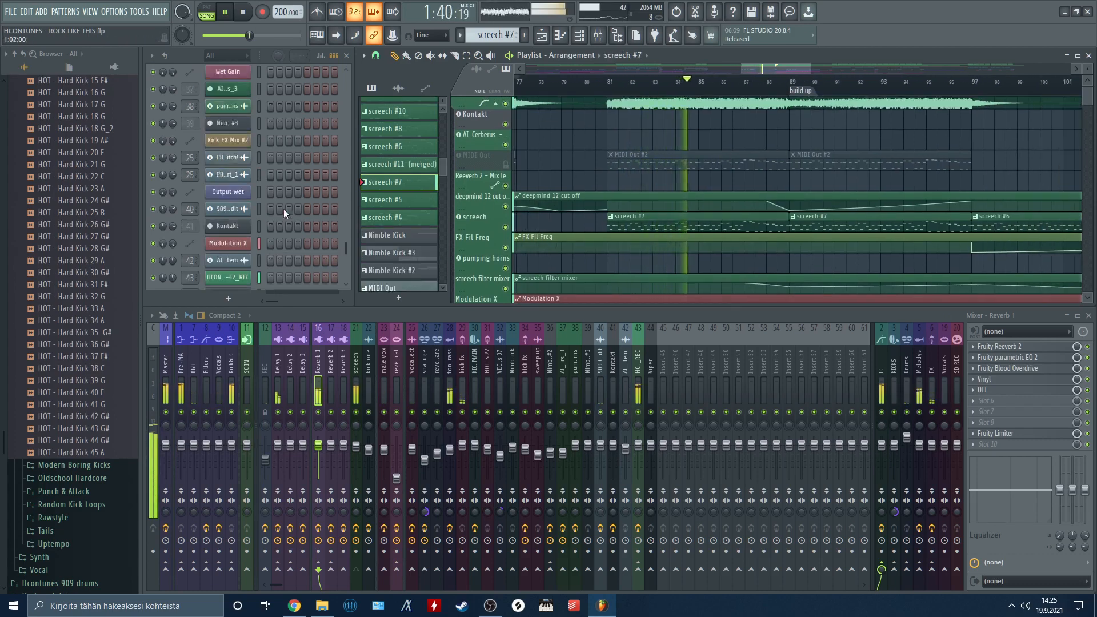
scroll(284, 208, up, 3)
click(238, 139)
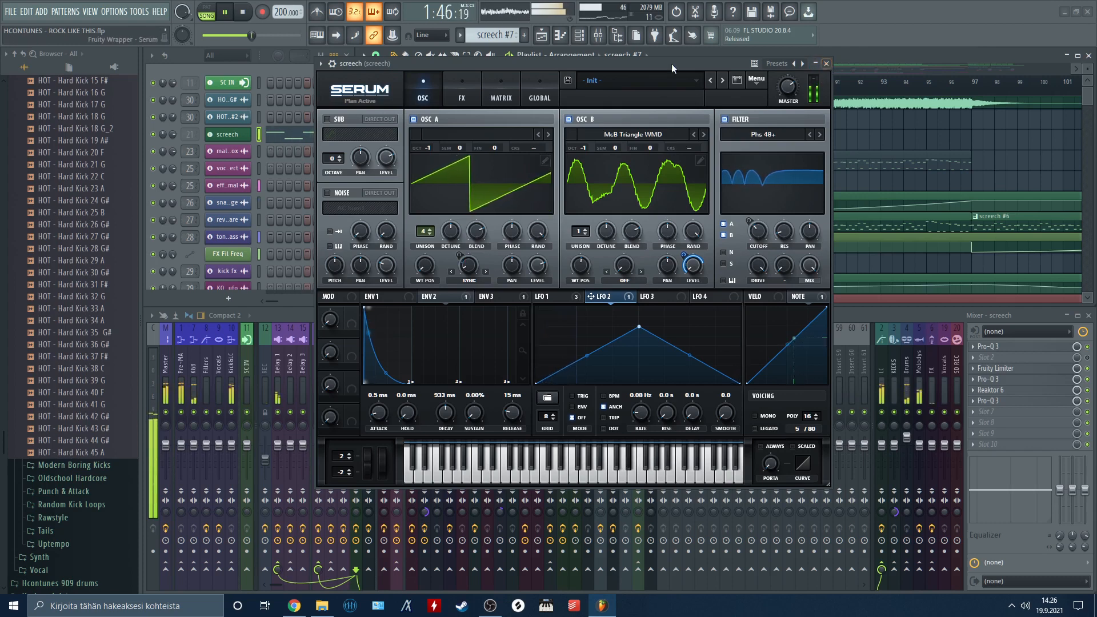
Reposition the Serum window and follow the playing arrangement up to the screech #11 (merged) clip at bar 109.
drag(655, 66, 568, 123)
scroll(841, 84, down, 2)
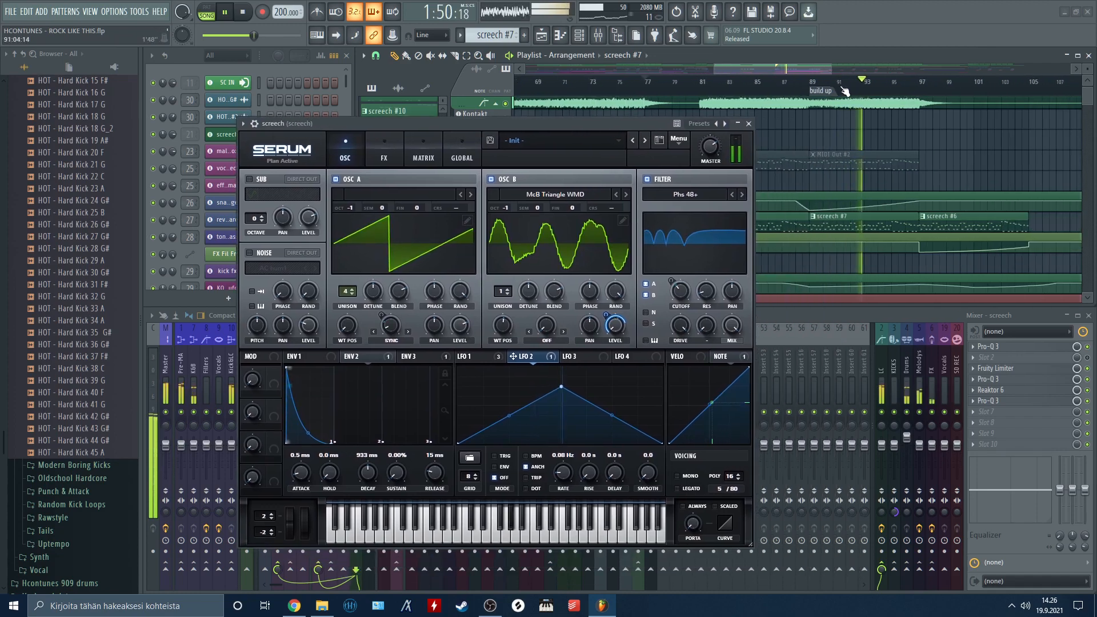
drag(924, 151, 802, 148)
drag(601, 122, 704, 125)
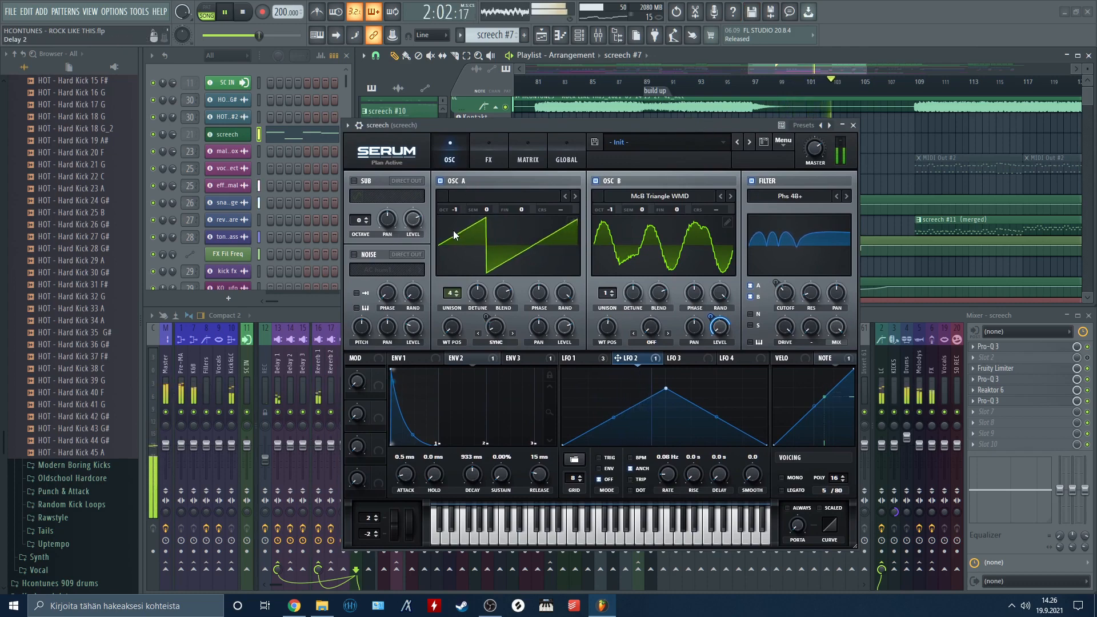
scroll(288, 232, down, 5)
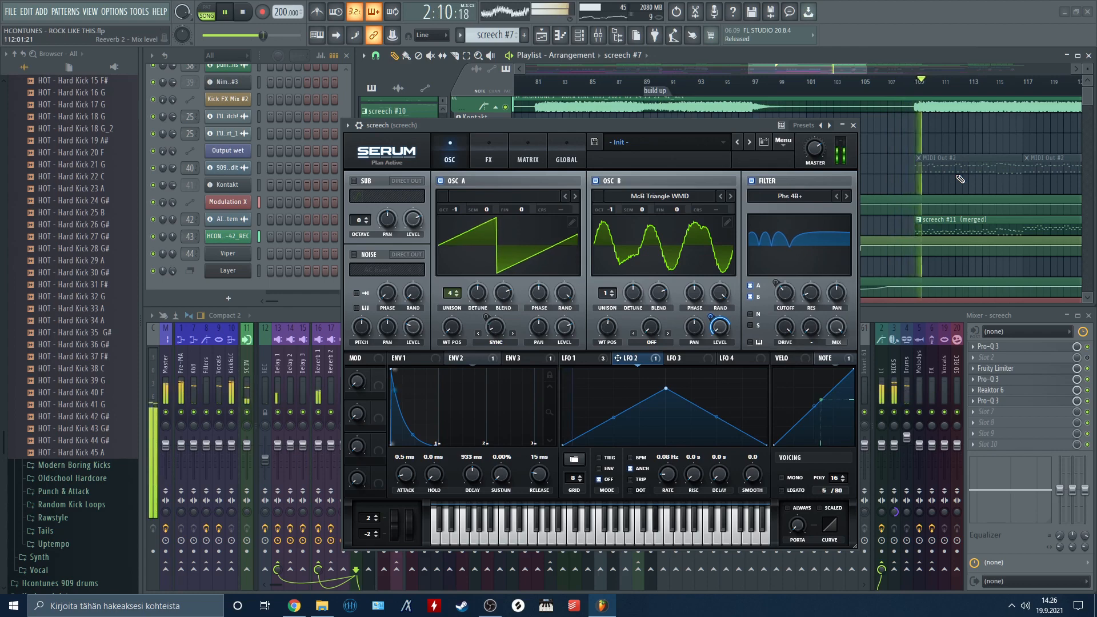
scroll(297, 197, up, 10)
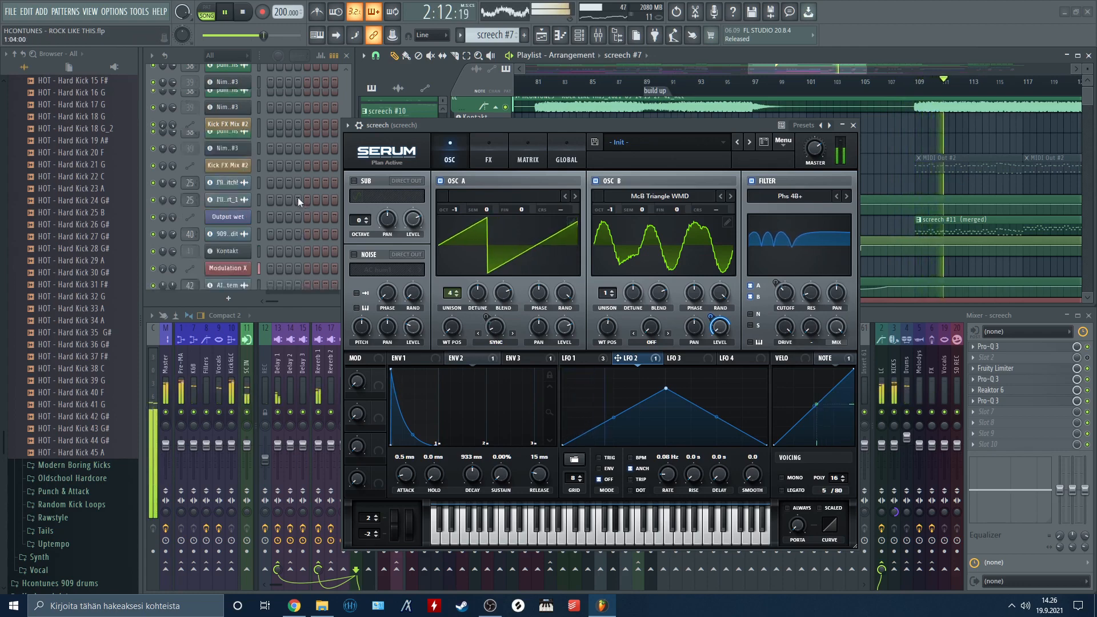
Open the screech #11 (merged) clip in the piano roll, maximize the piano roll and close Serum.
right_click(233, 135)
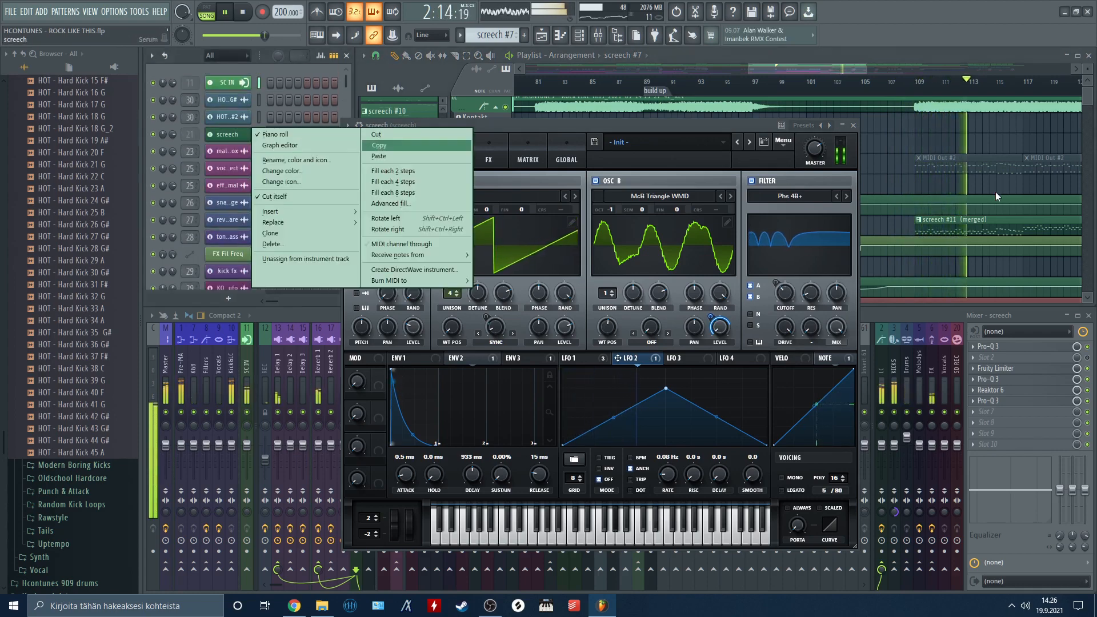
double_click(962, 231)
drag(668, 125, 521, 230)
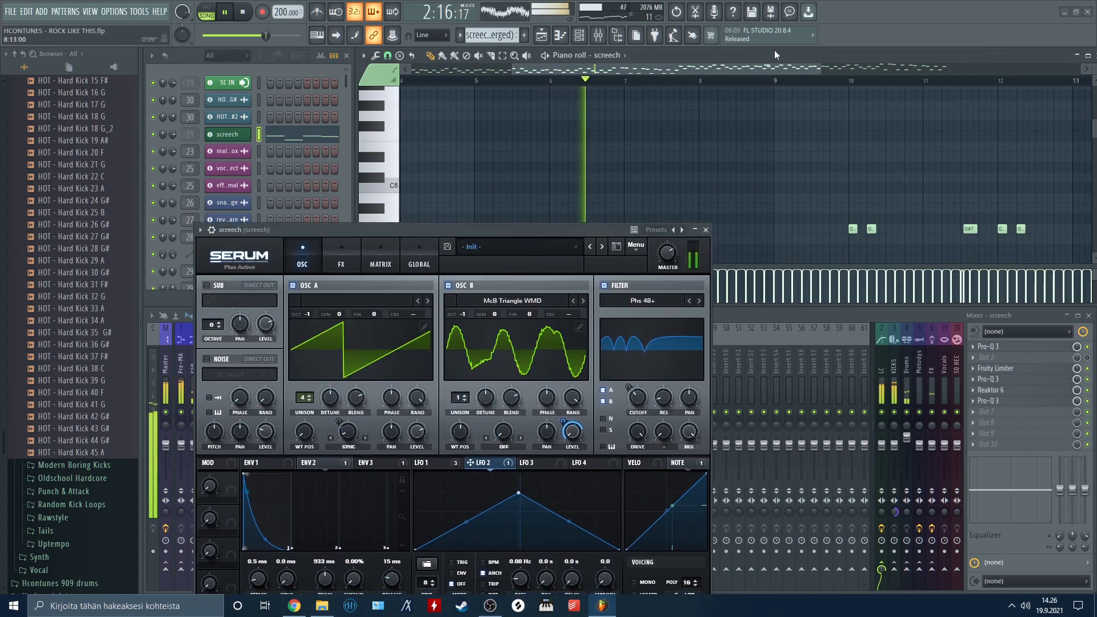
double_click(773, 54)
click(706, 231)
Examine the screech melody's notes in the piano roll, zooming in on bars 9 to 14 during playback.
scroll(524, 94, down, 3)
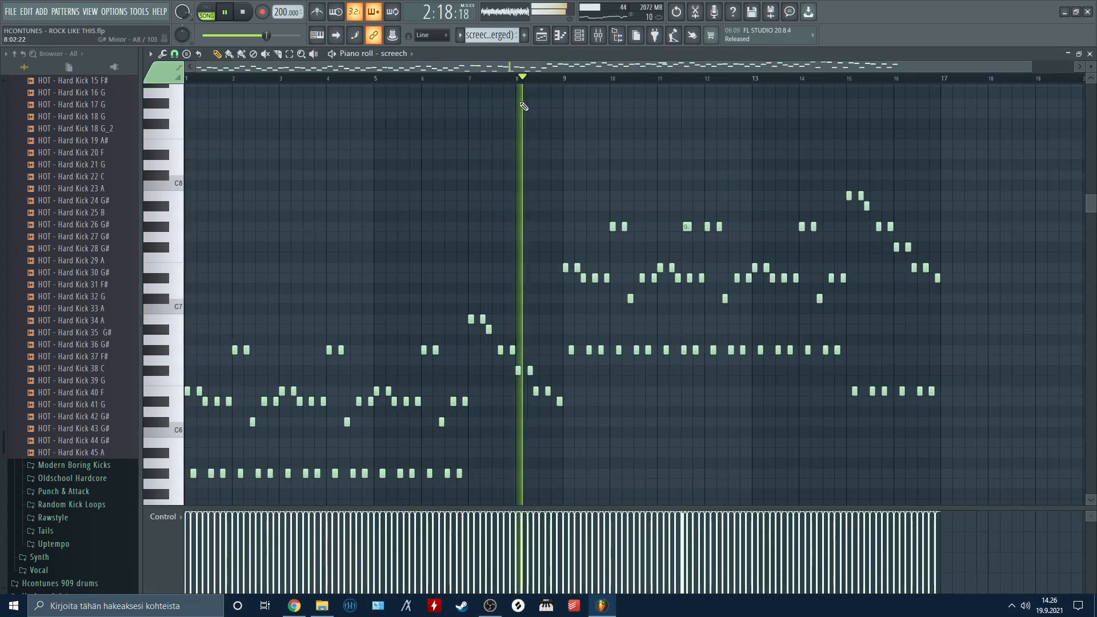
scroll(481, 173, down, 2)
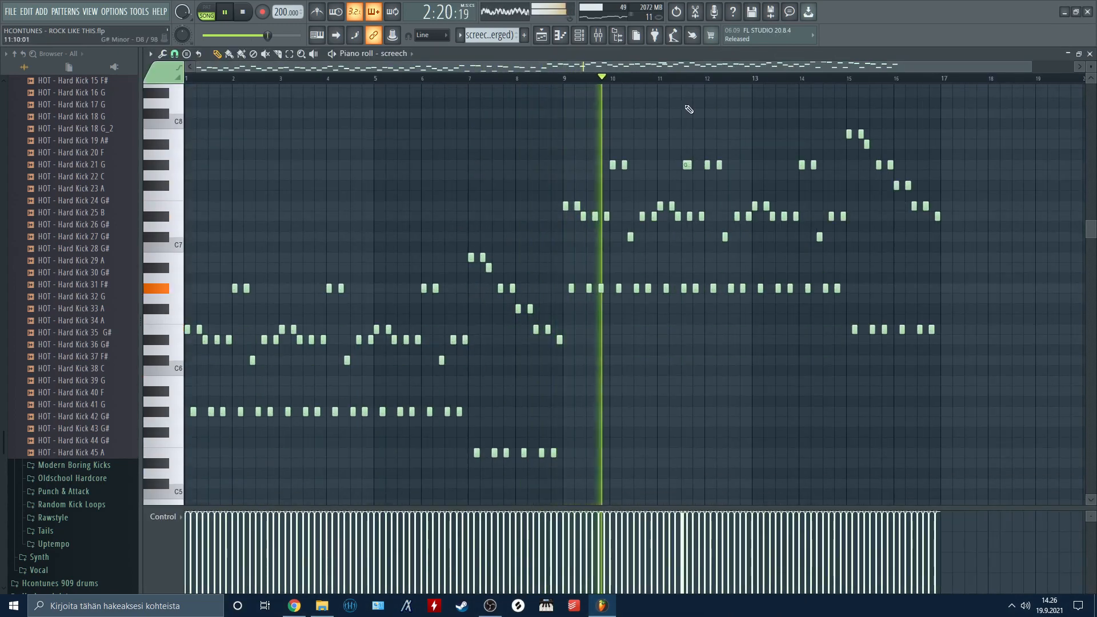
scroll(703, 82, up, 3)
scroll(703, 82, up, 2)
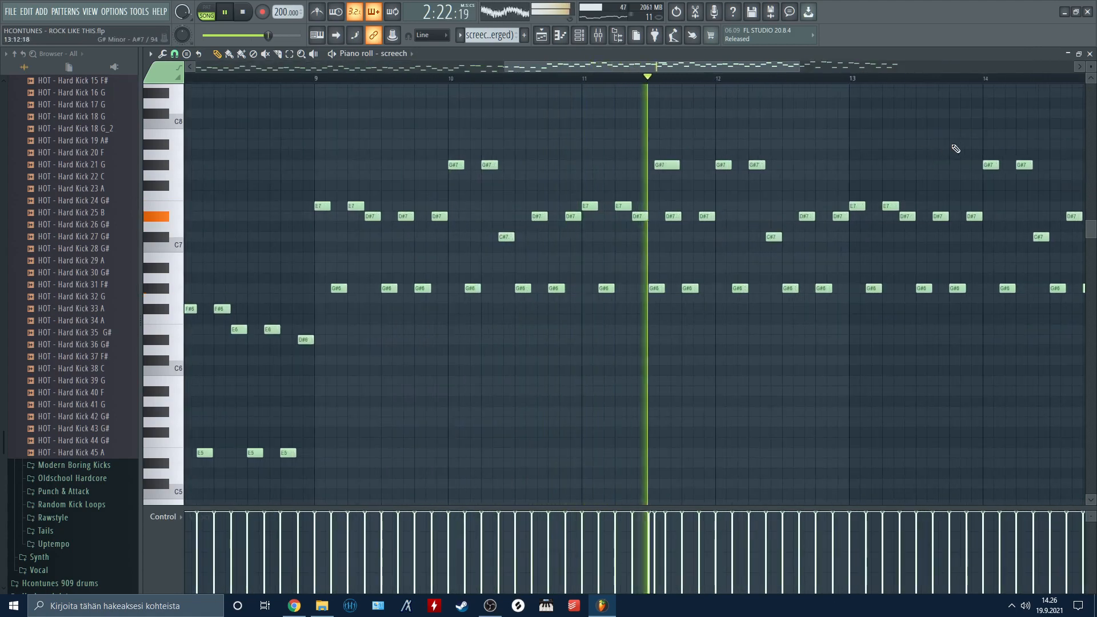
drag(939, 146, 854, 139)
scroll(543, 78, down, 2)
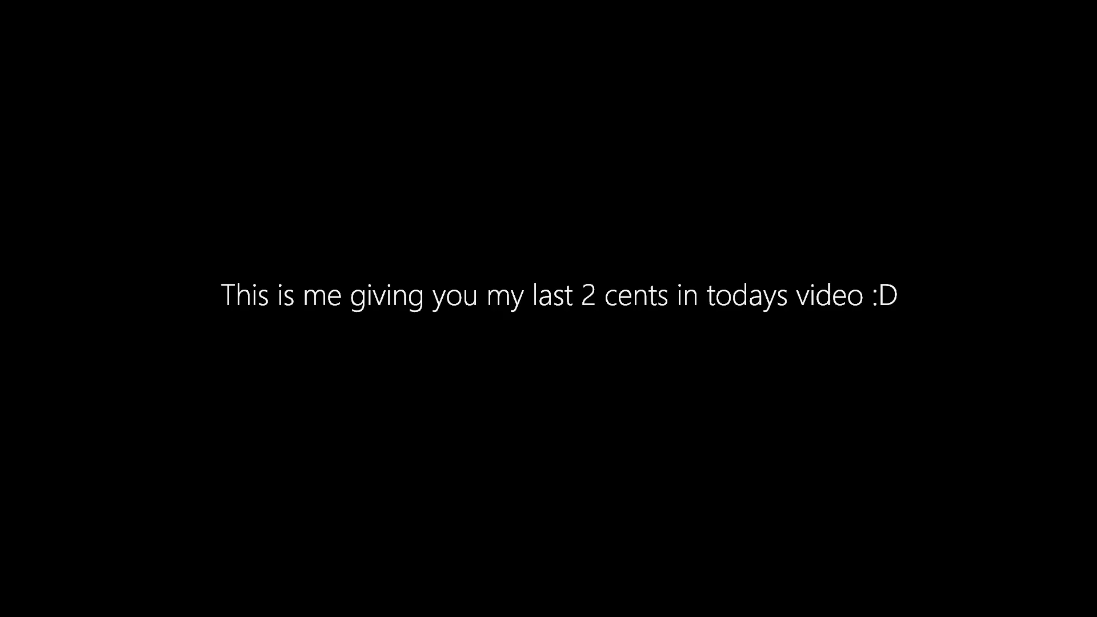